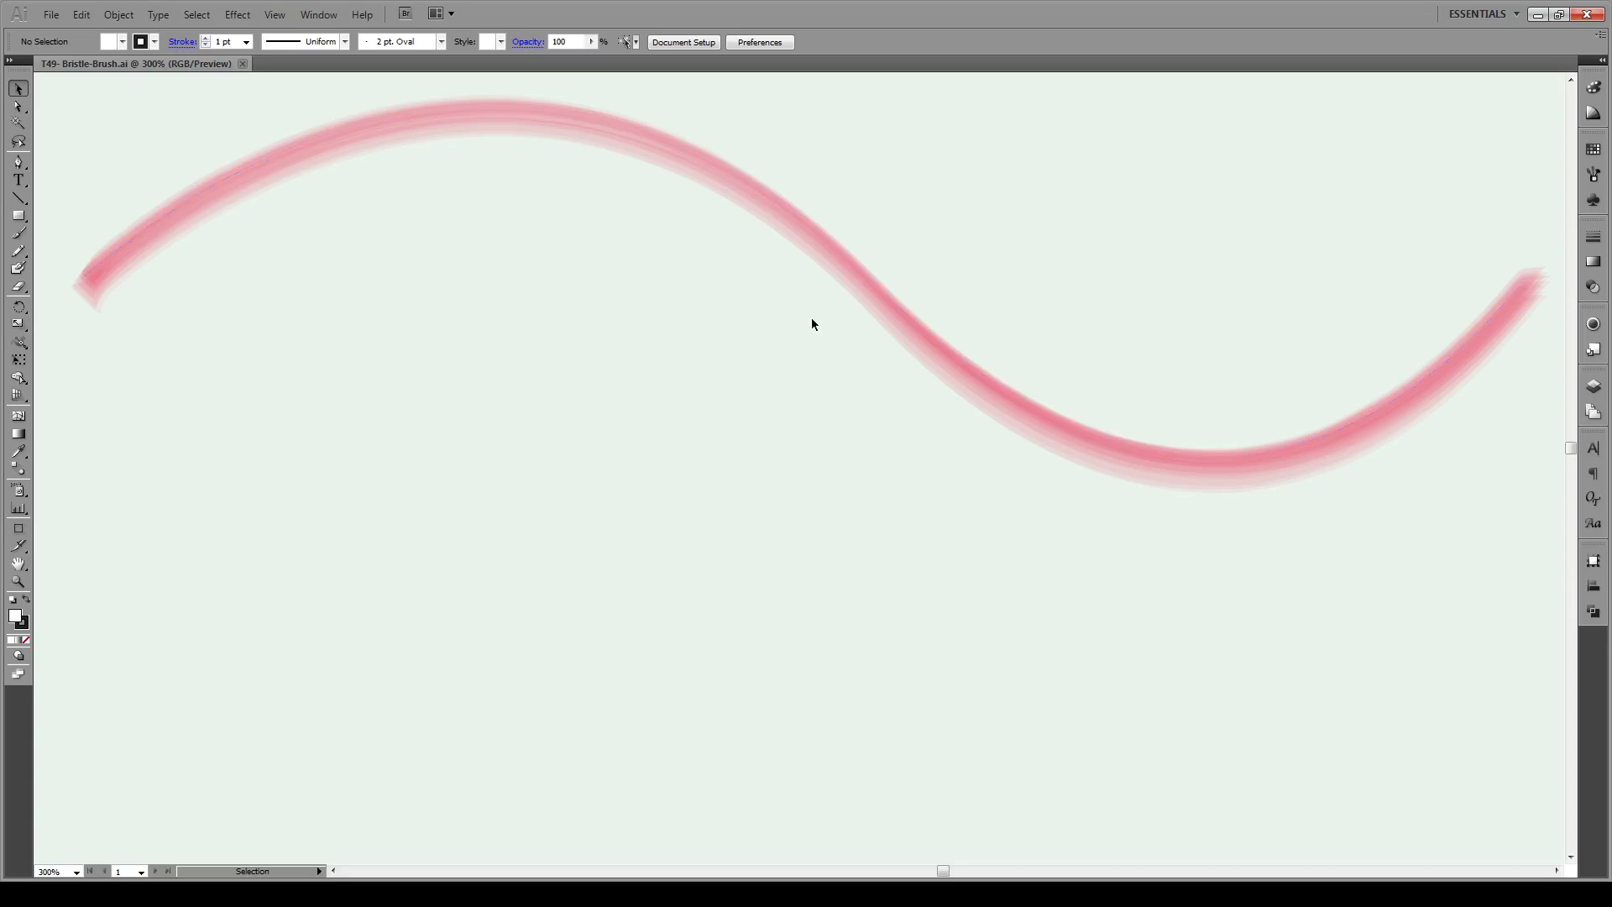
Open the Brushes panel from the Window menu next to the pink wavy stroke
left_click(326, 18)
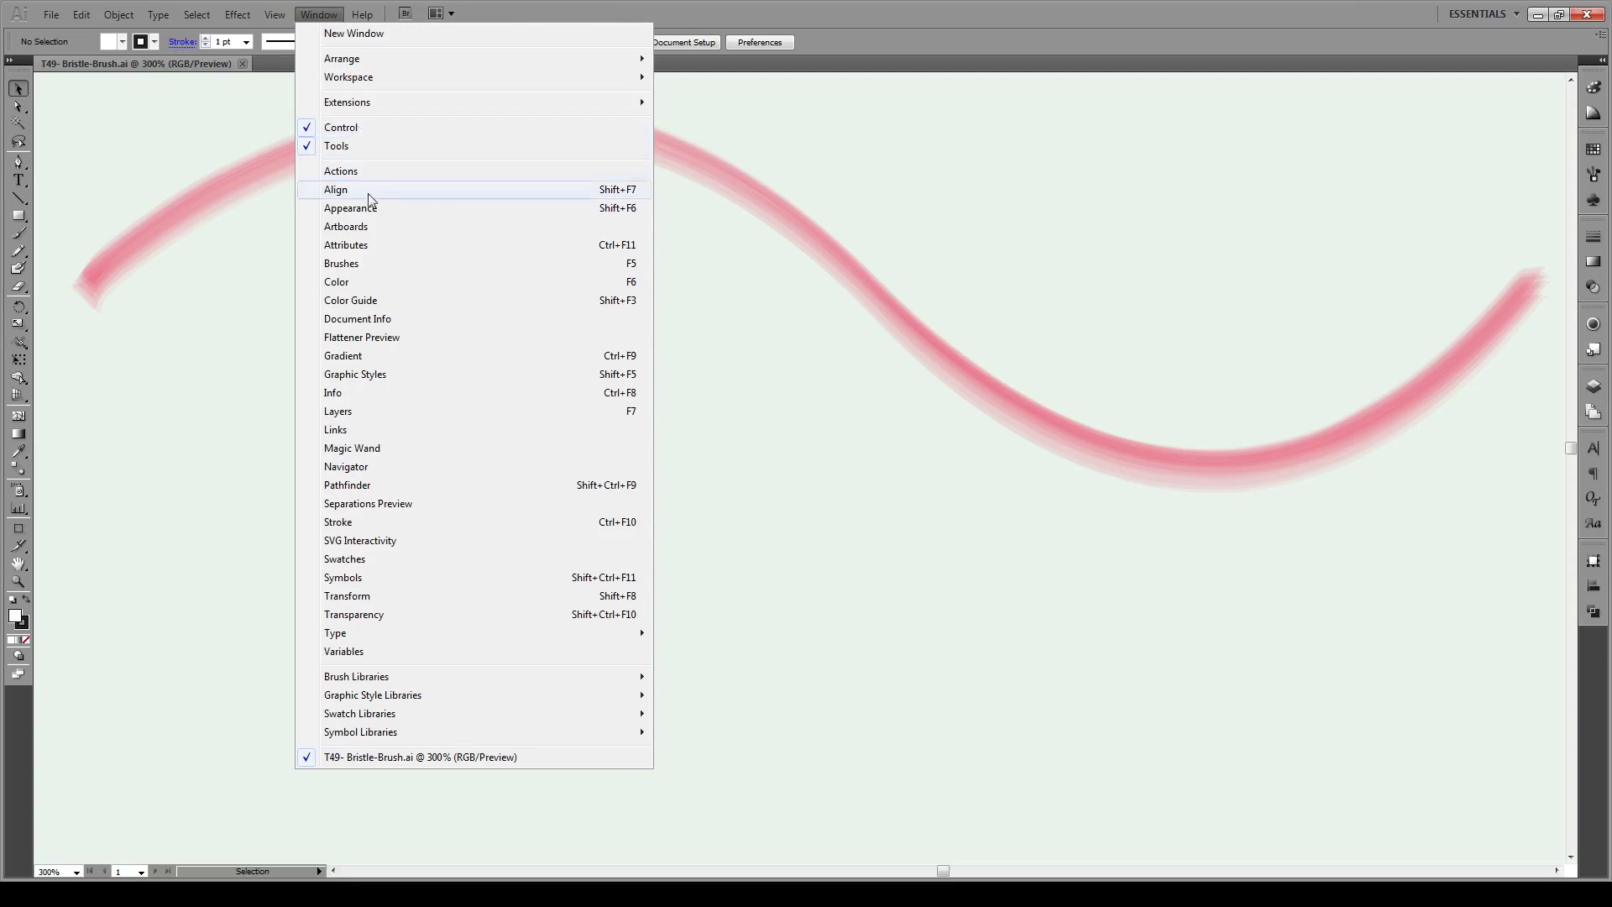
left_click(394, 265)
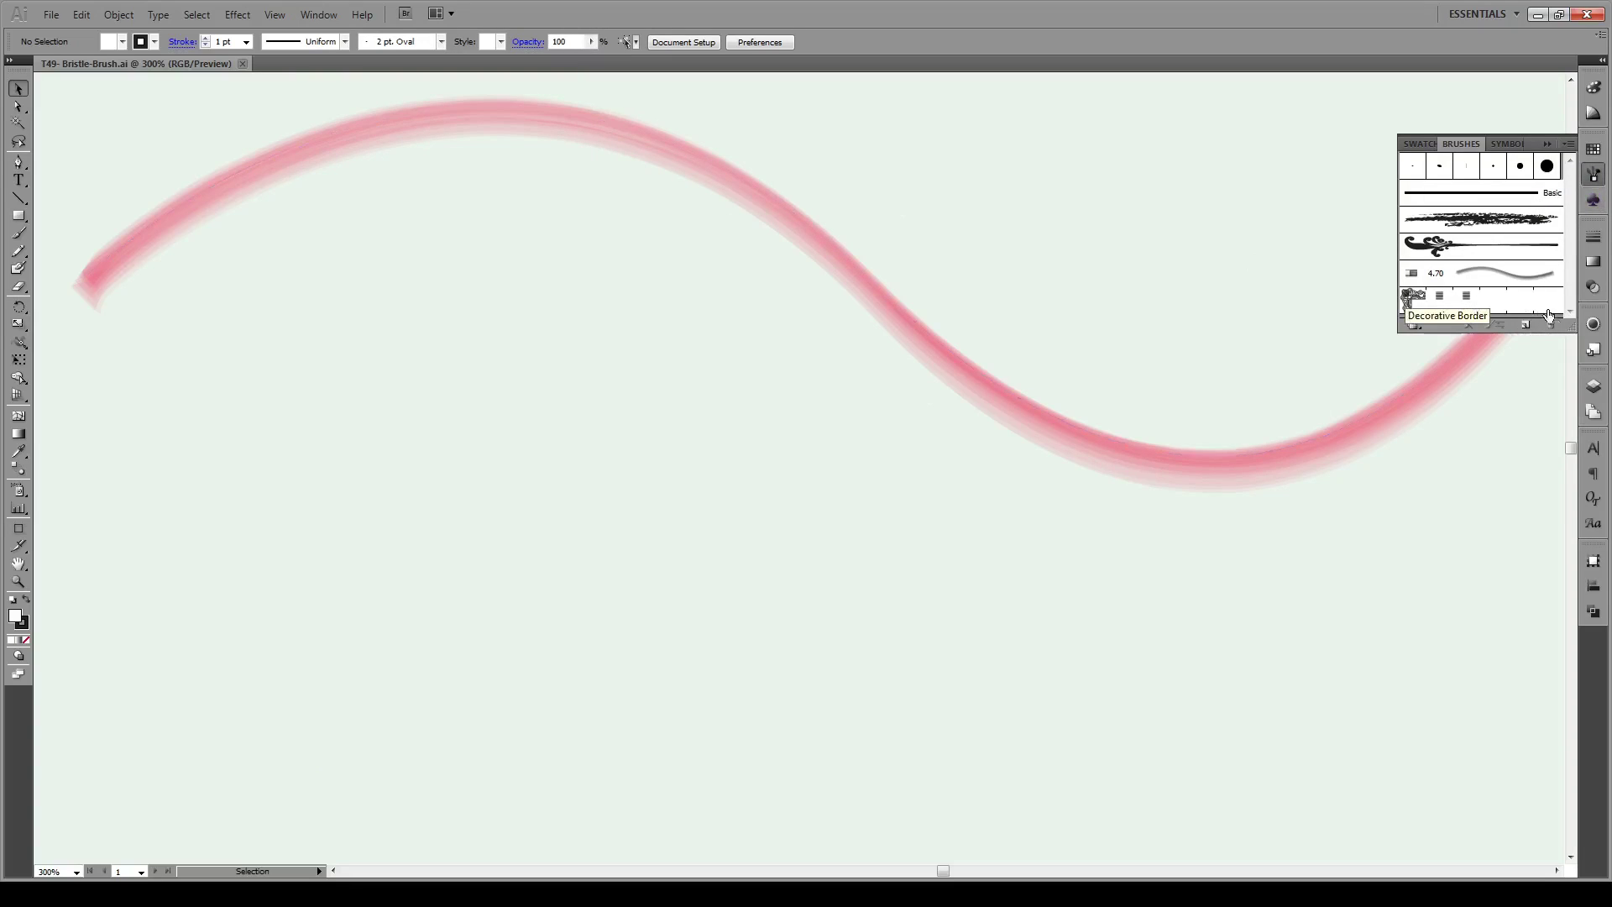
left_click(1528, 332)
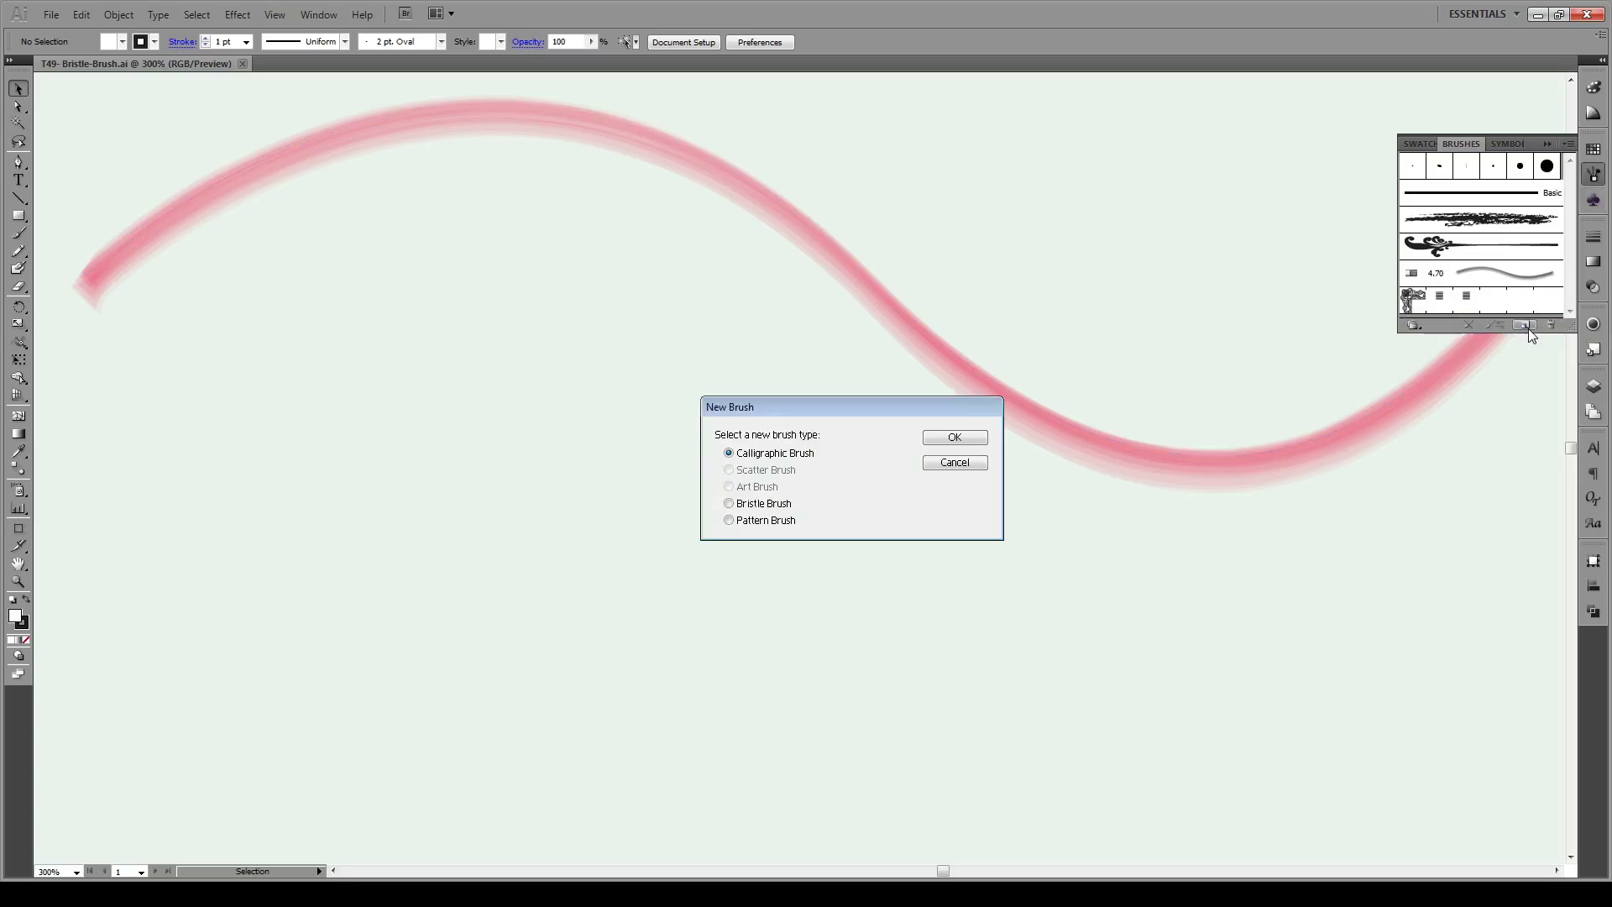
left_click(749, 506)
left_click(955, 438)
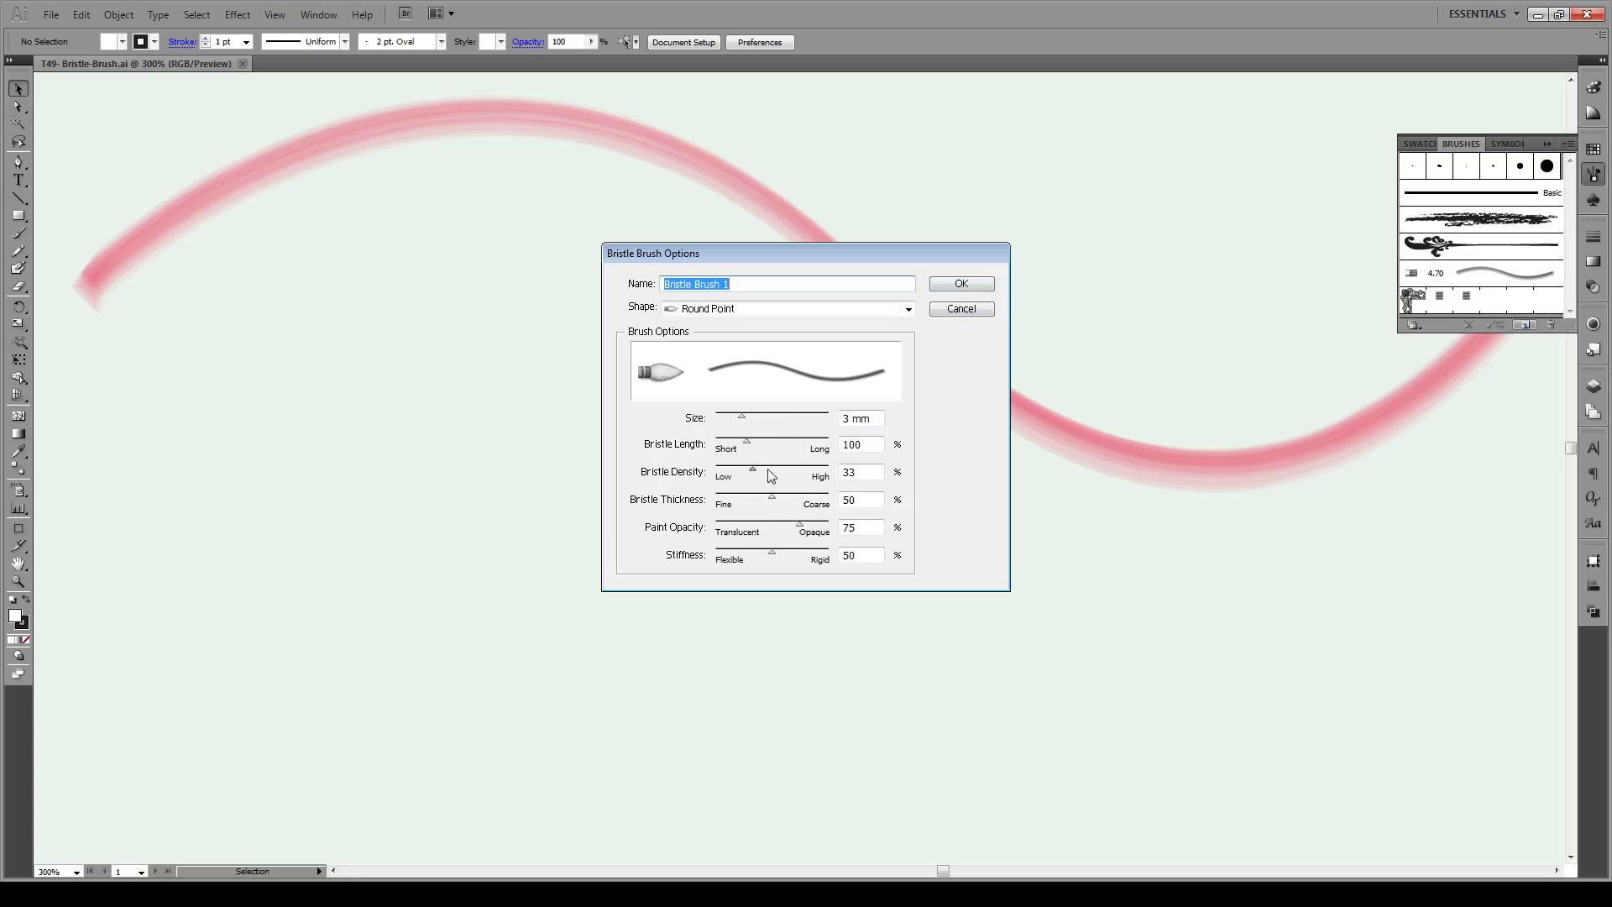
left_click(961, 309)
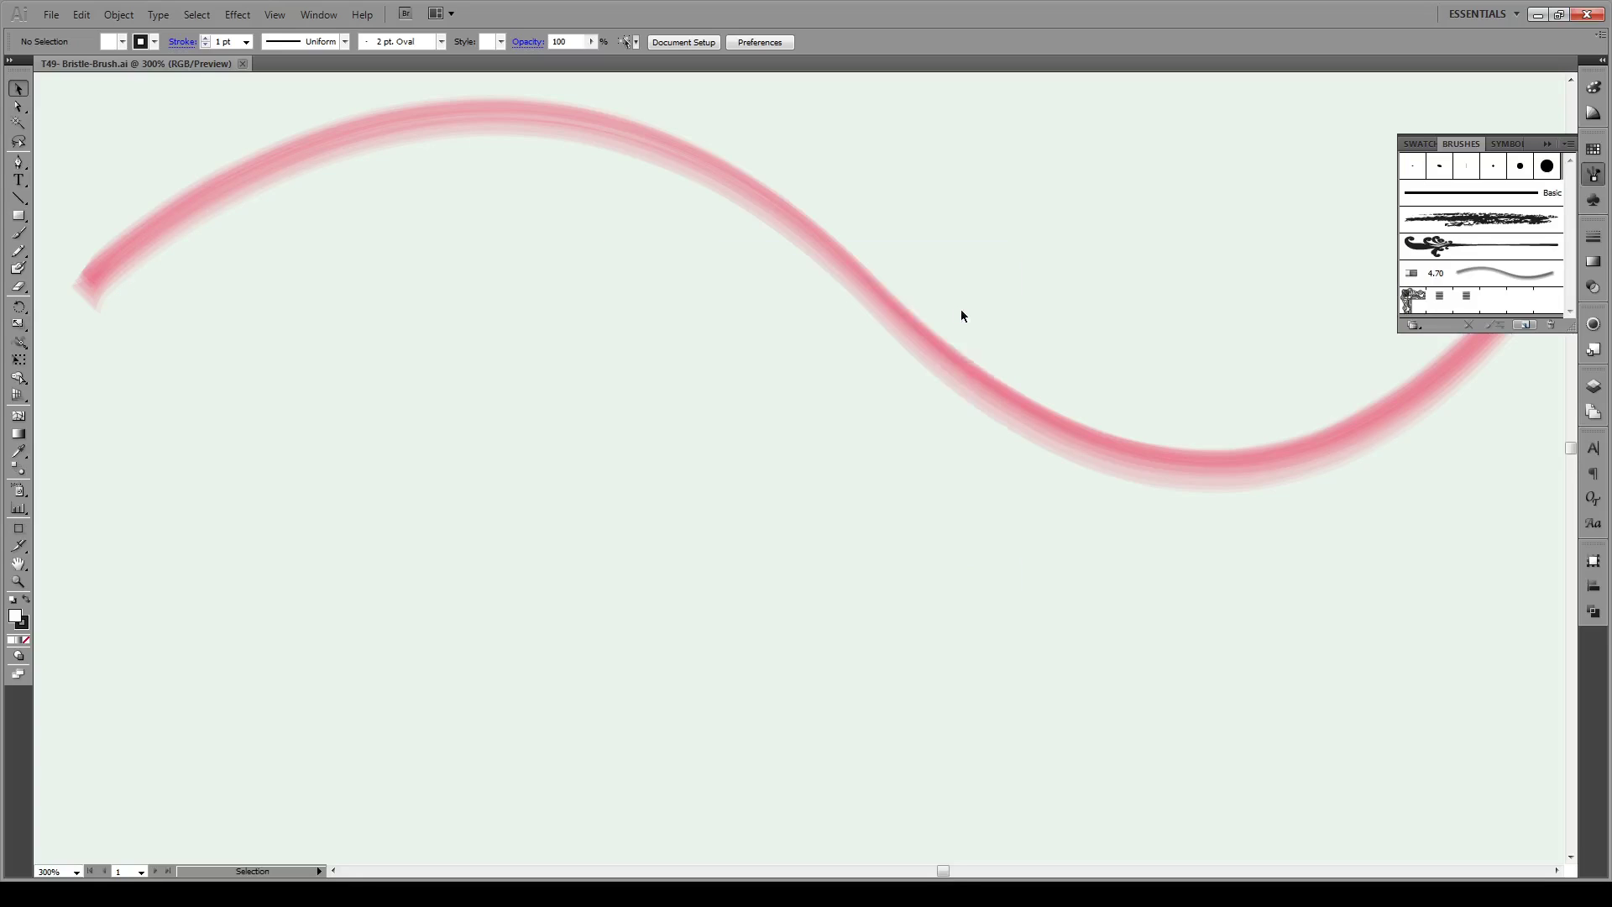
Select the pink wavy path and open Our brush's Bristle Brush Options, moving the dialog aside
left_click(969, 383)
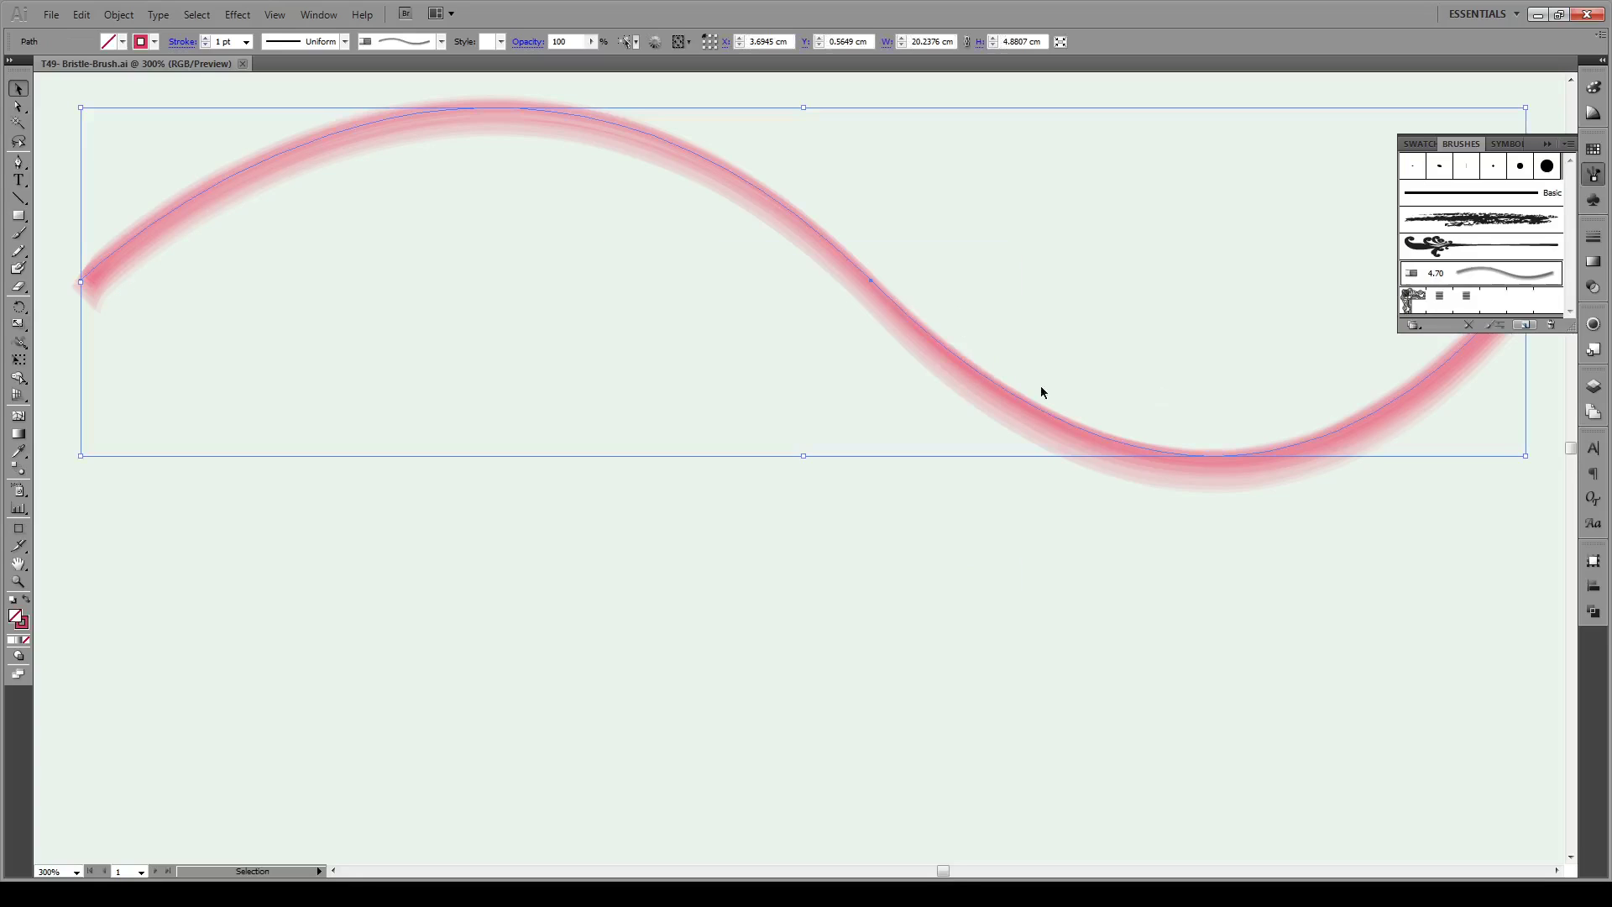
double_click(1496, 275)
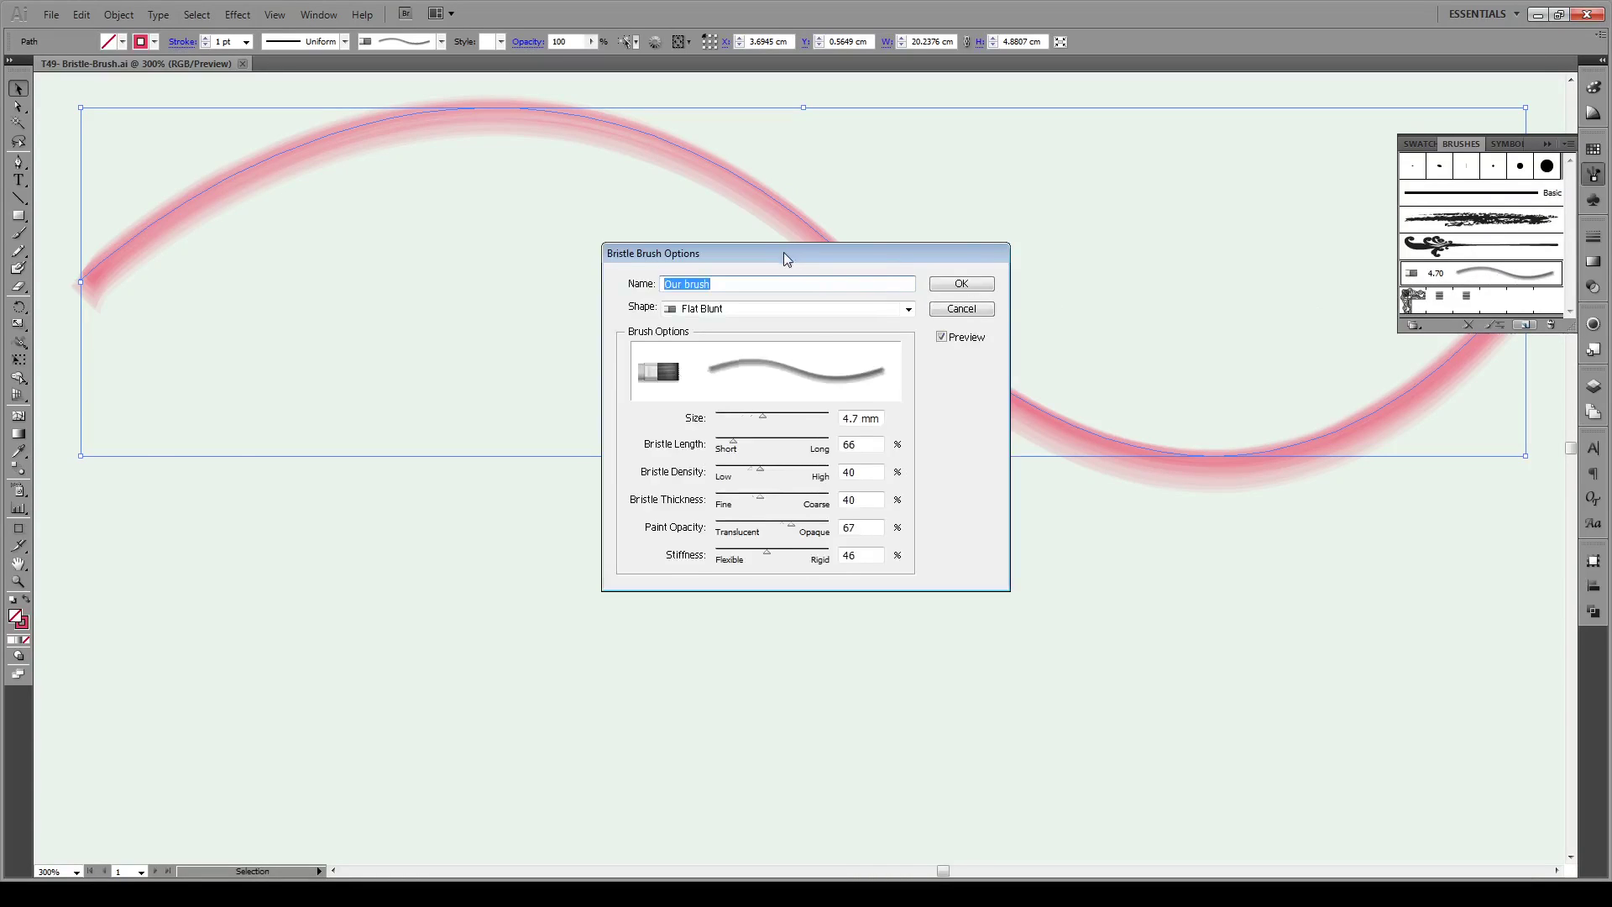
mouse_move(783, 253)
left_mouse_down()
mouse_move(644, 443)
mouse_move(618, 404)
left_mouse_up()
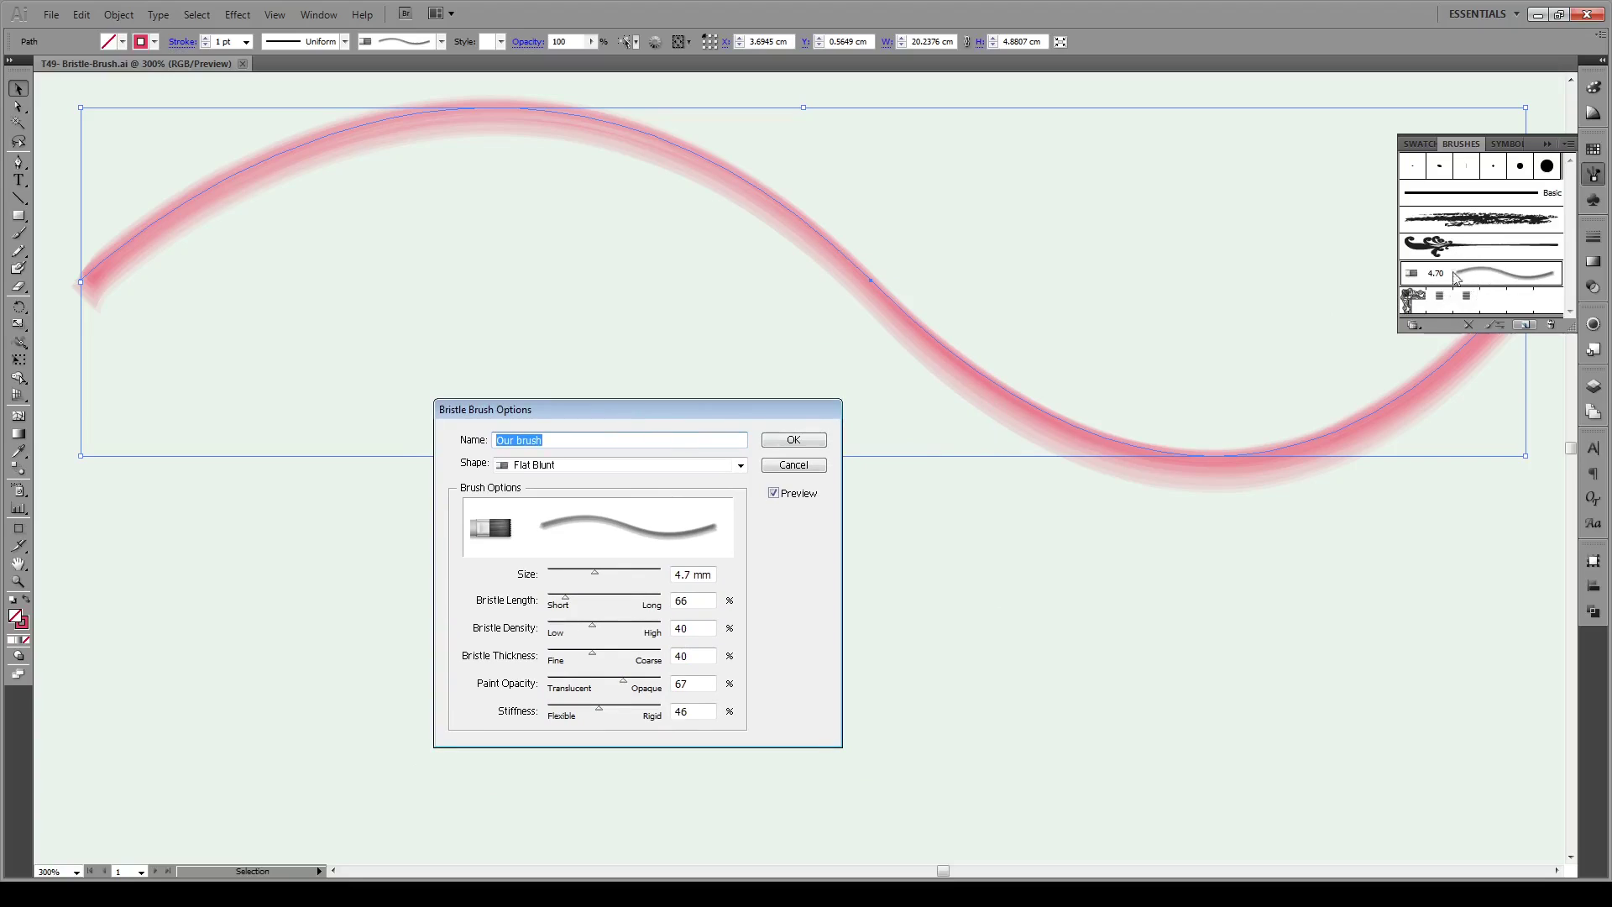
Preview Round Fan, Flat Angle, Flat Fan and Flat Point shapes, ending on Flat Blunt
left_click(542, 466)
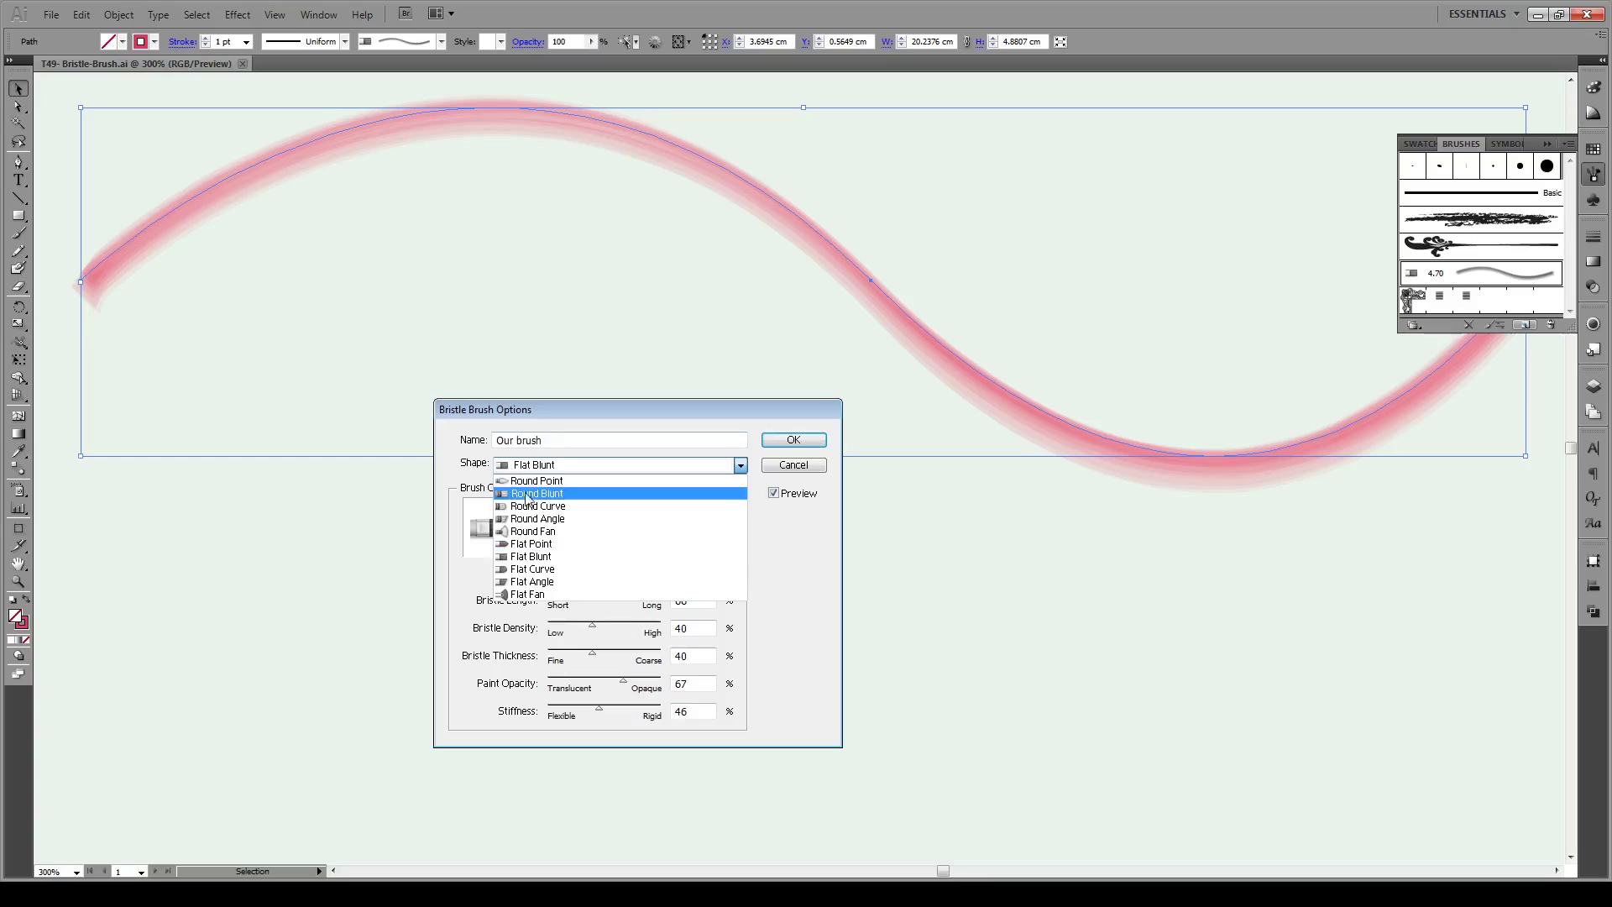
left_click(550, 554)
key("Down")
key("Down")
key("Down")
key("Up")
key("Up")
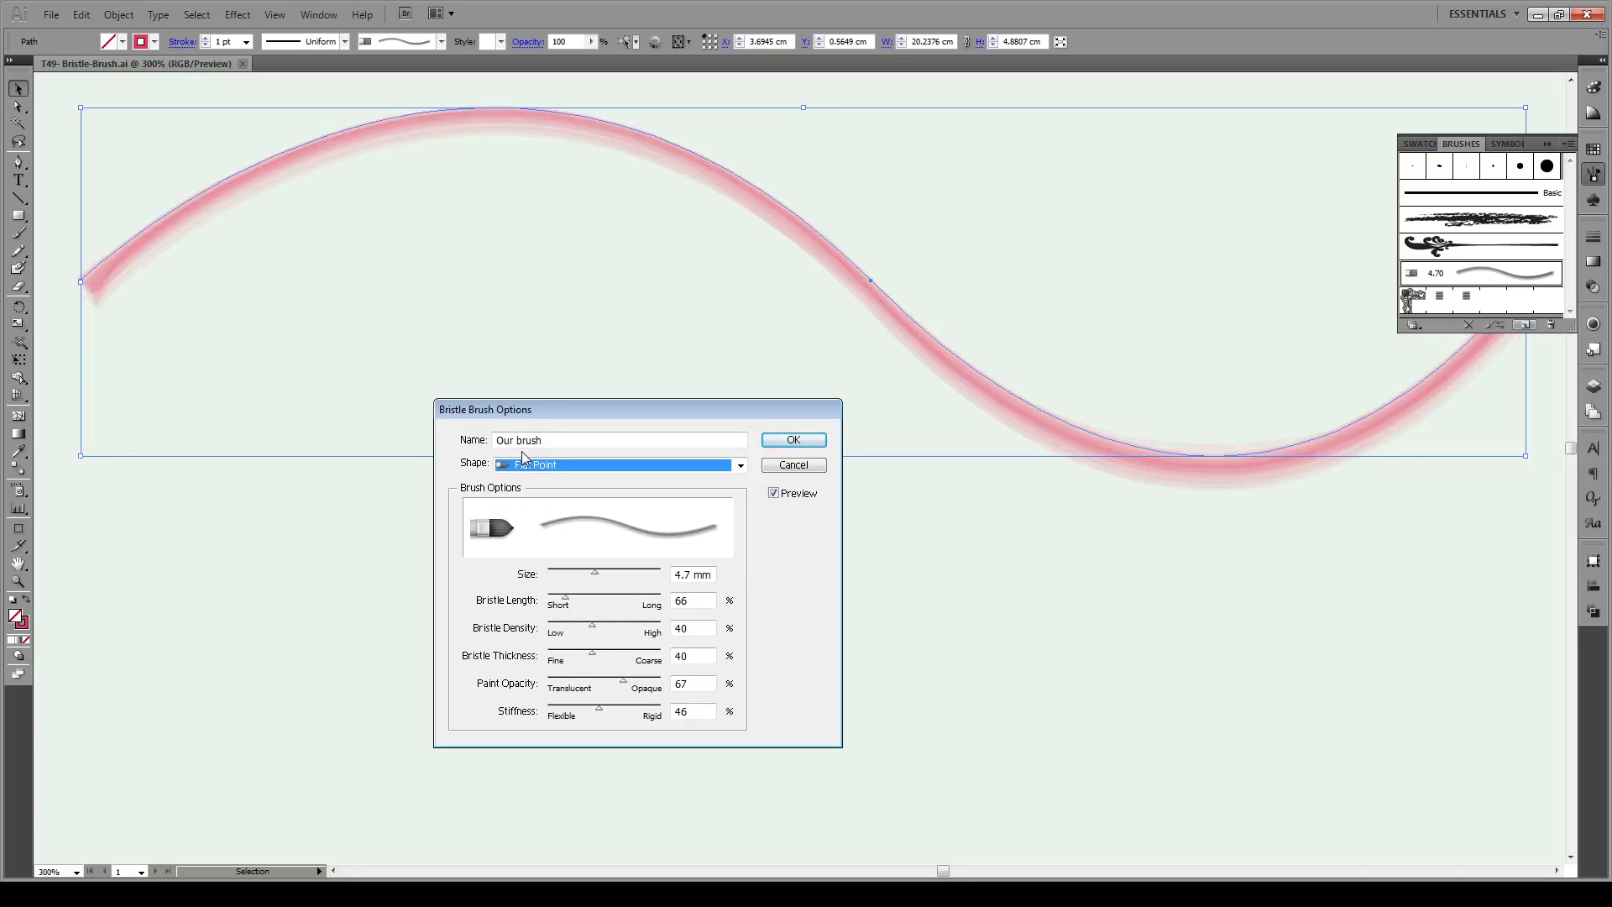
key("Down")
key("Down")
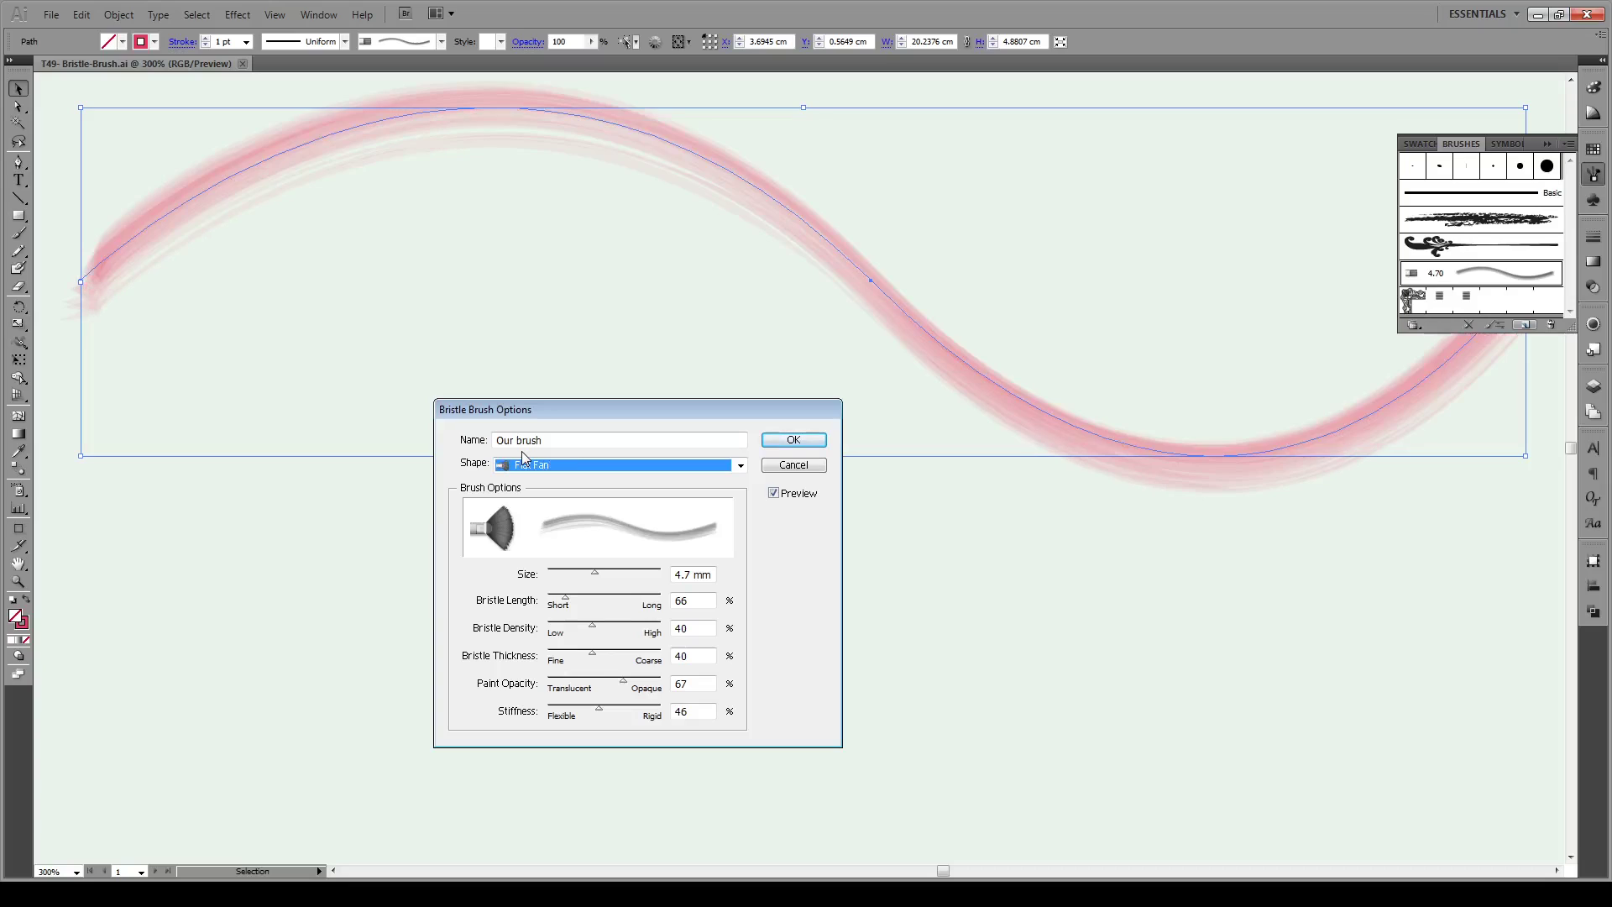
key("f")
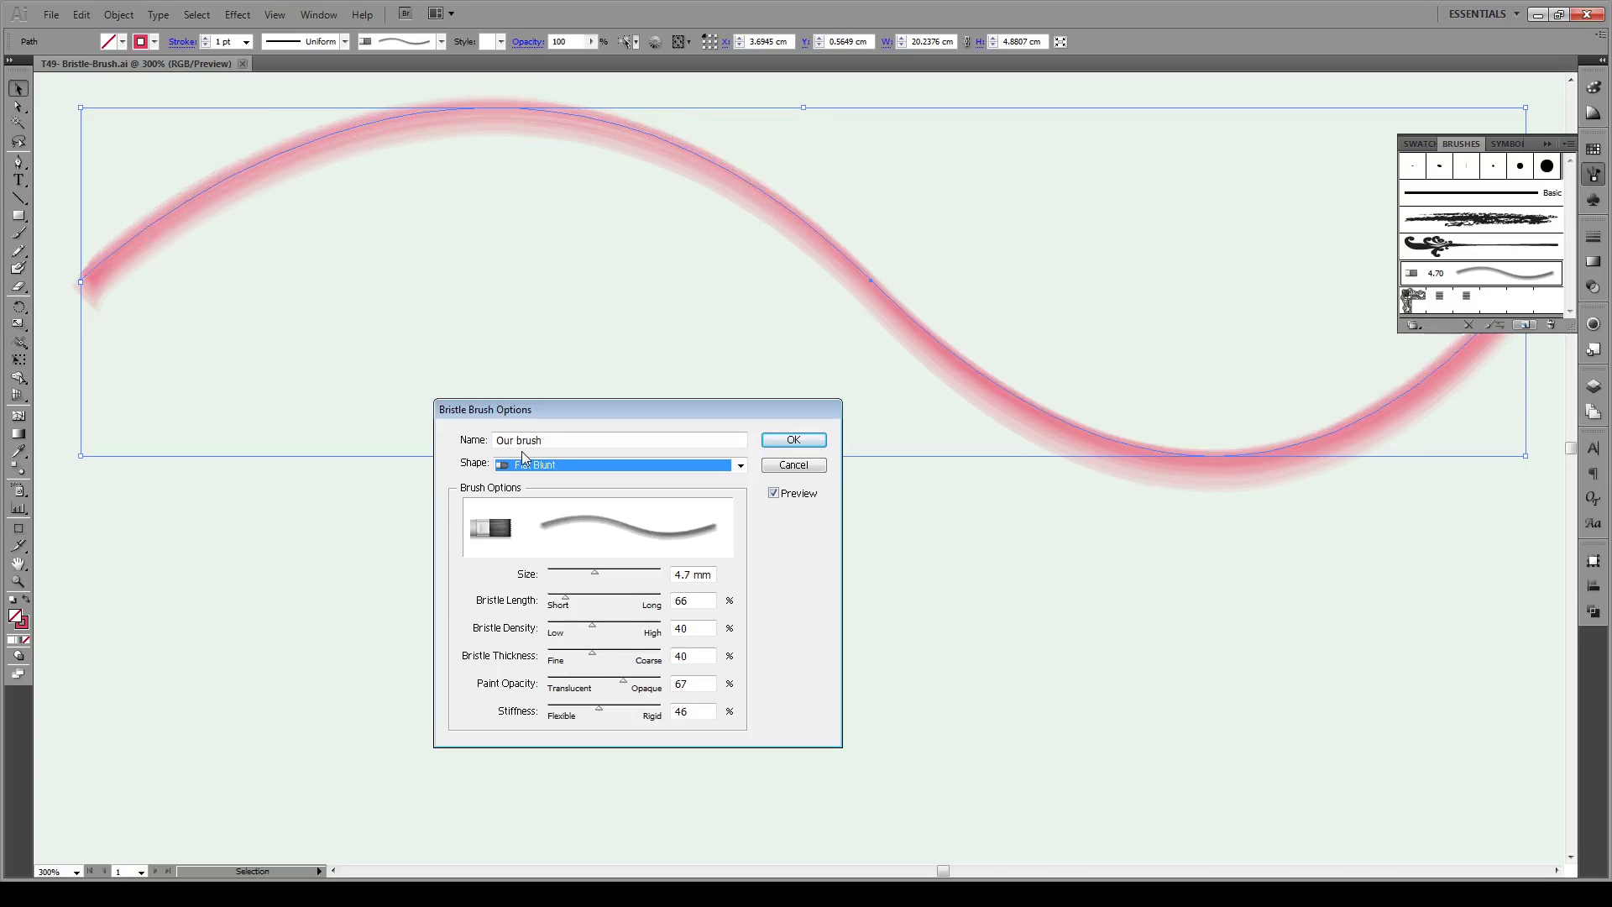
key("f")
Set Our brush size to 4.5 mm and bristle length to 85% after trying 219%
mouse_move(594, 580)
left_mouse_down()
mouse_move(557, 577)
mouse_move(595, 581)
left_mouse_up()
left_click_drag(566, 603, 629, 603)
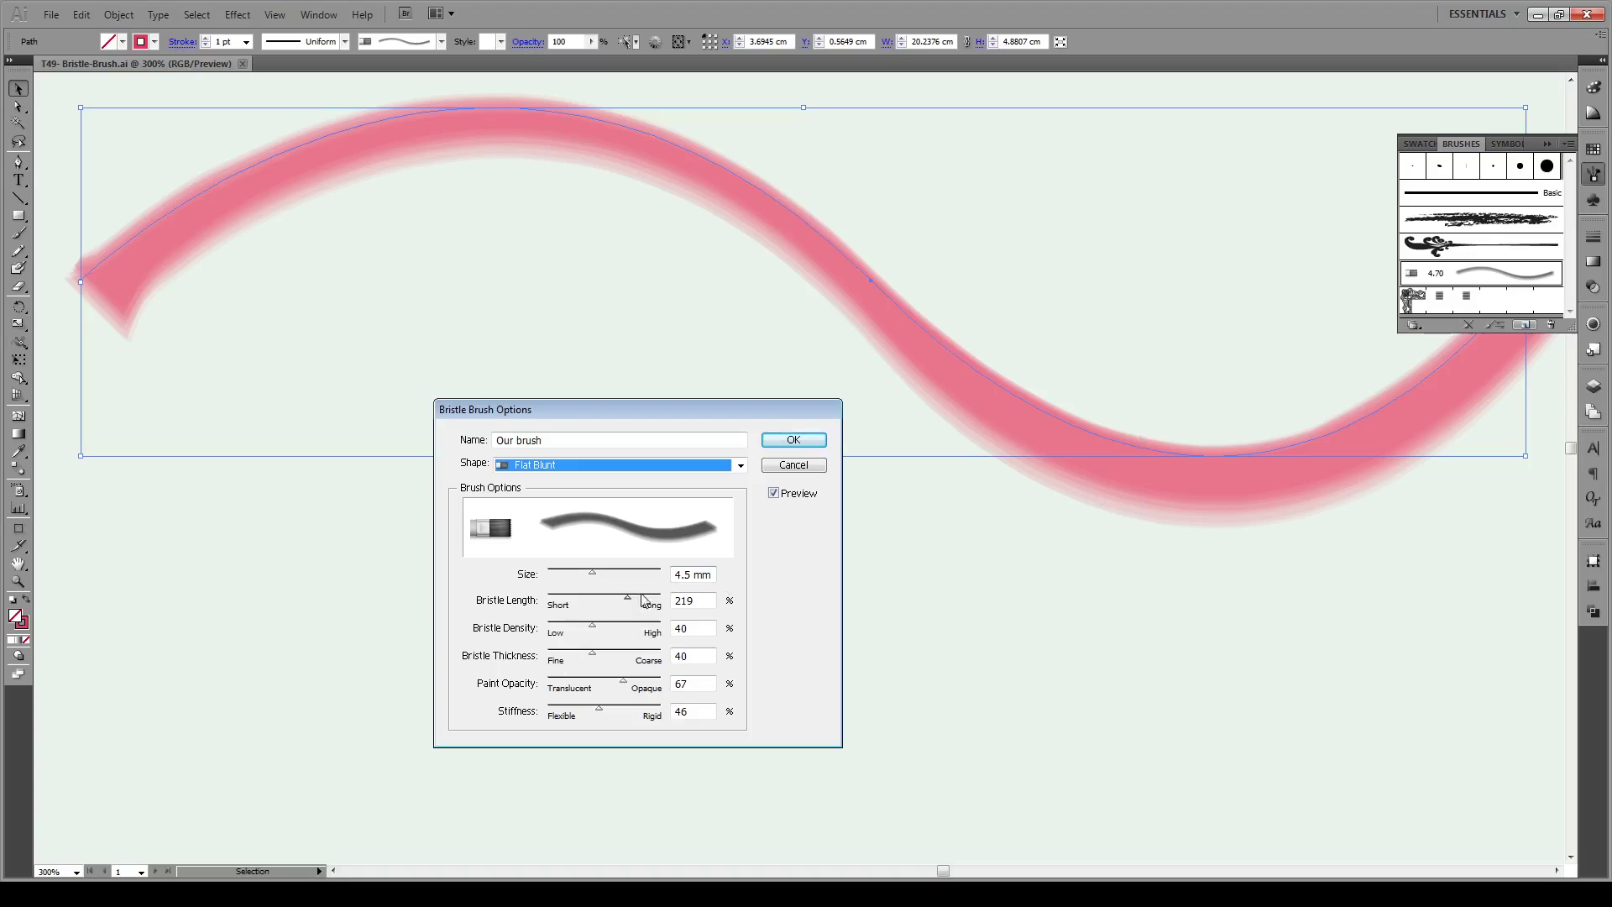
left_click_drag(629, 600, 561, 600)
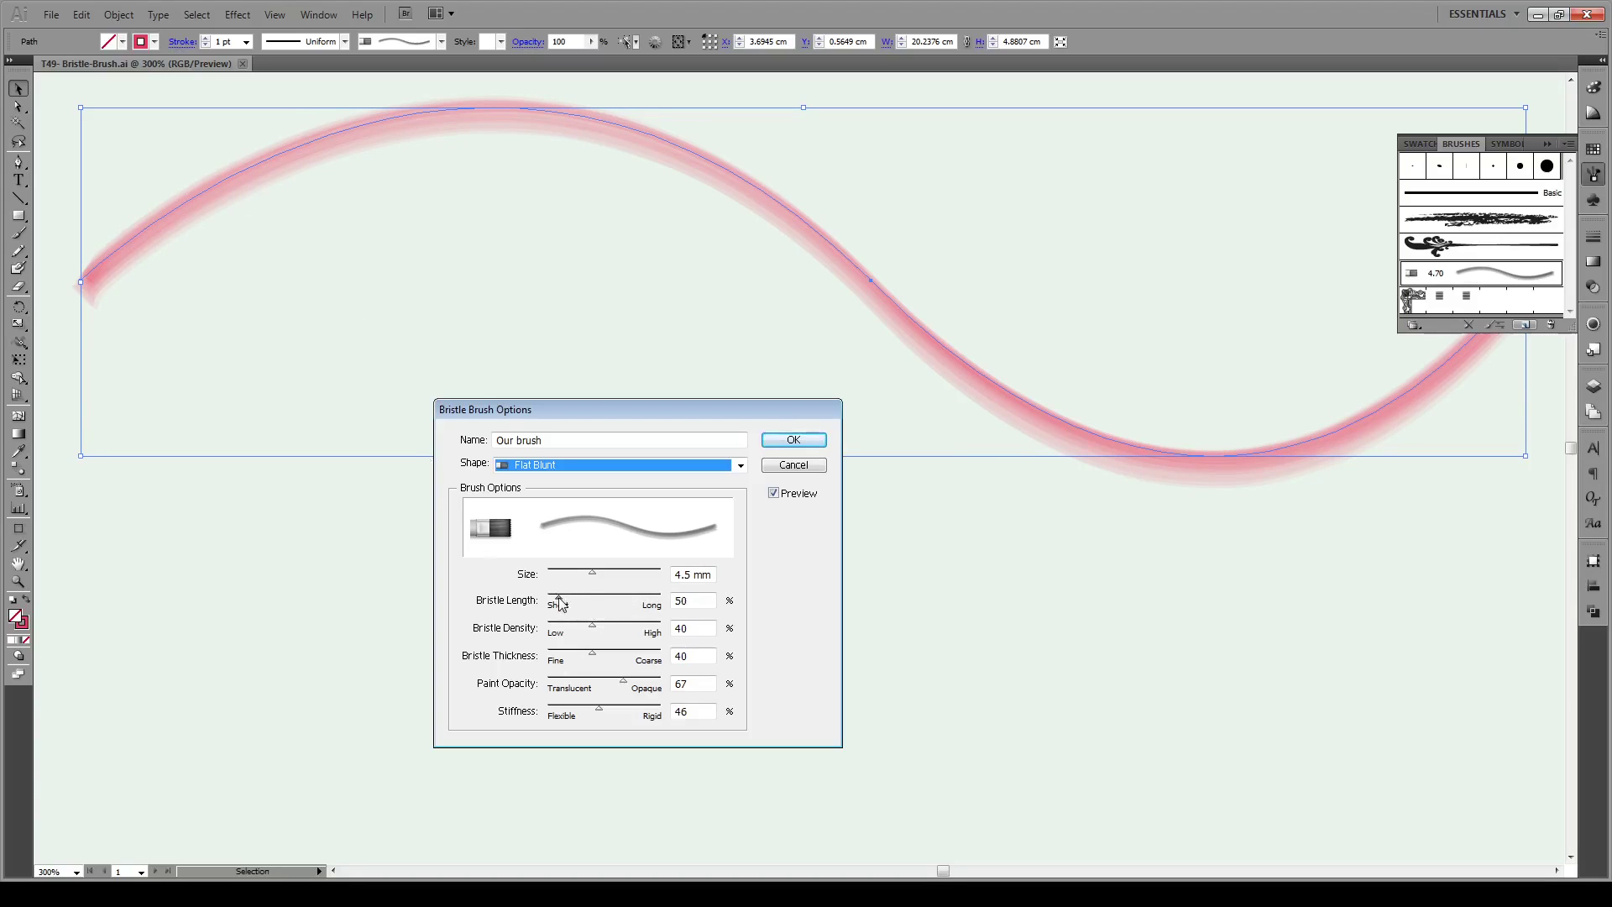
left_click_drag(561, 603, 575, 602)
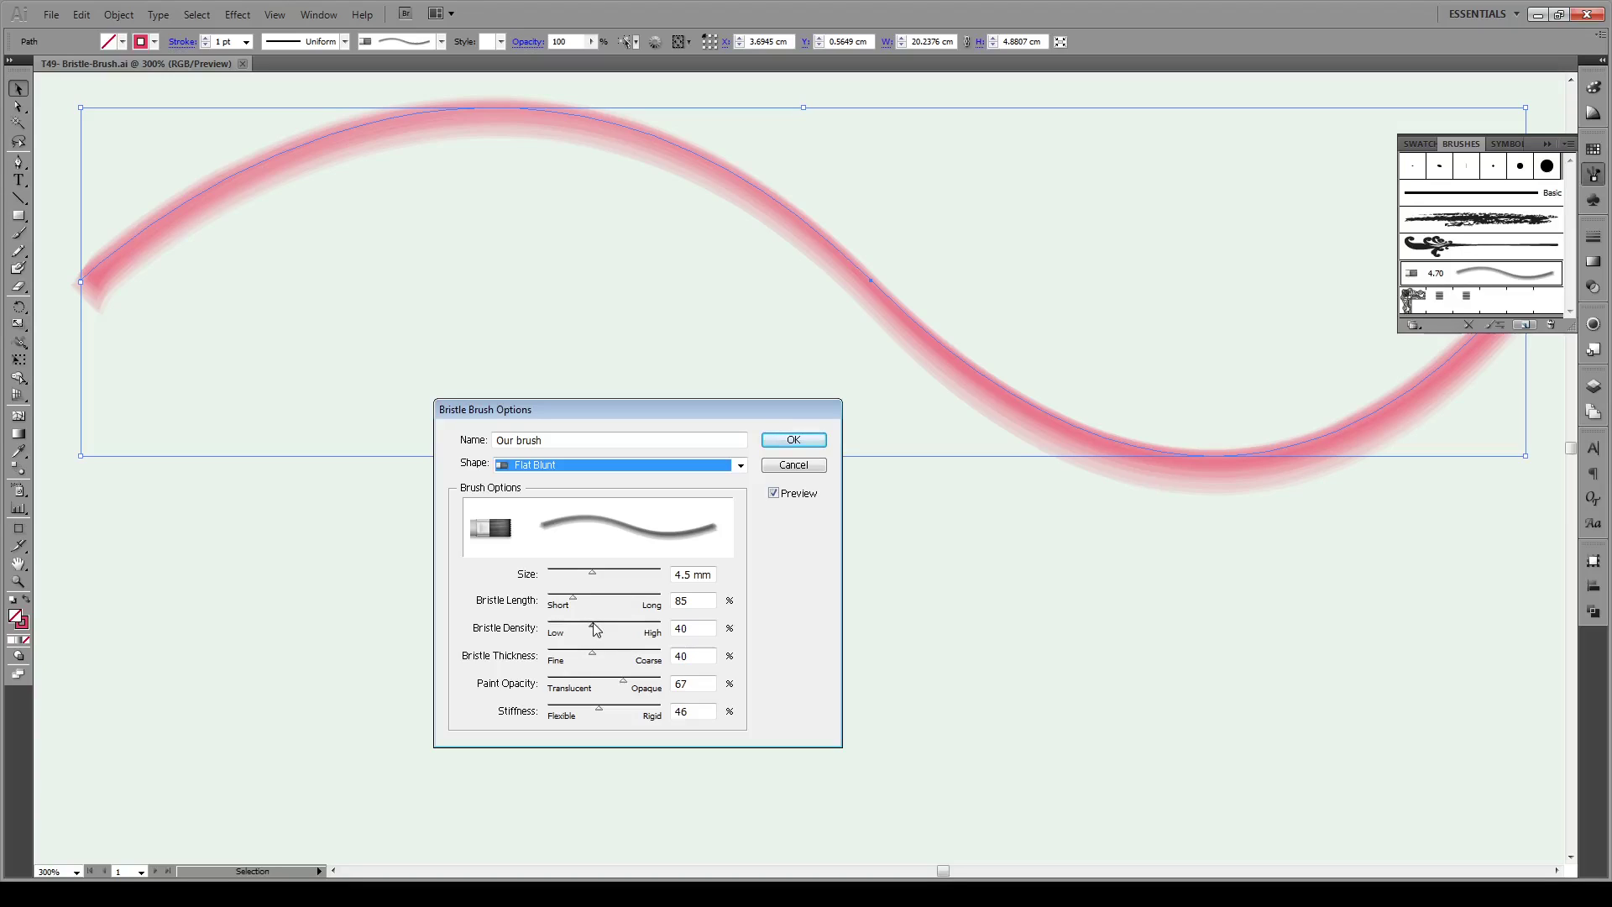
left_click_drag(593, 631, 555, 631)
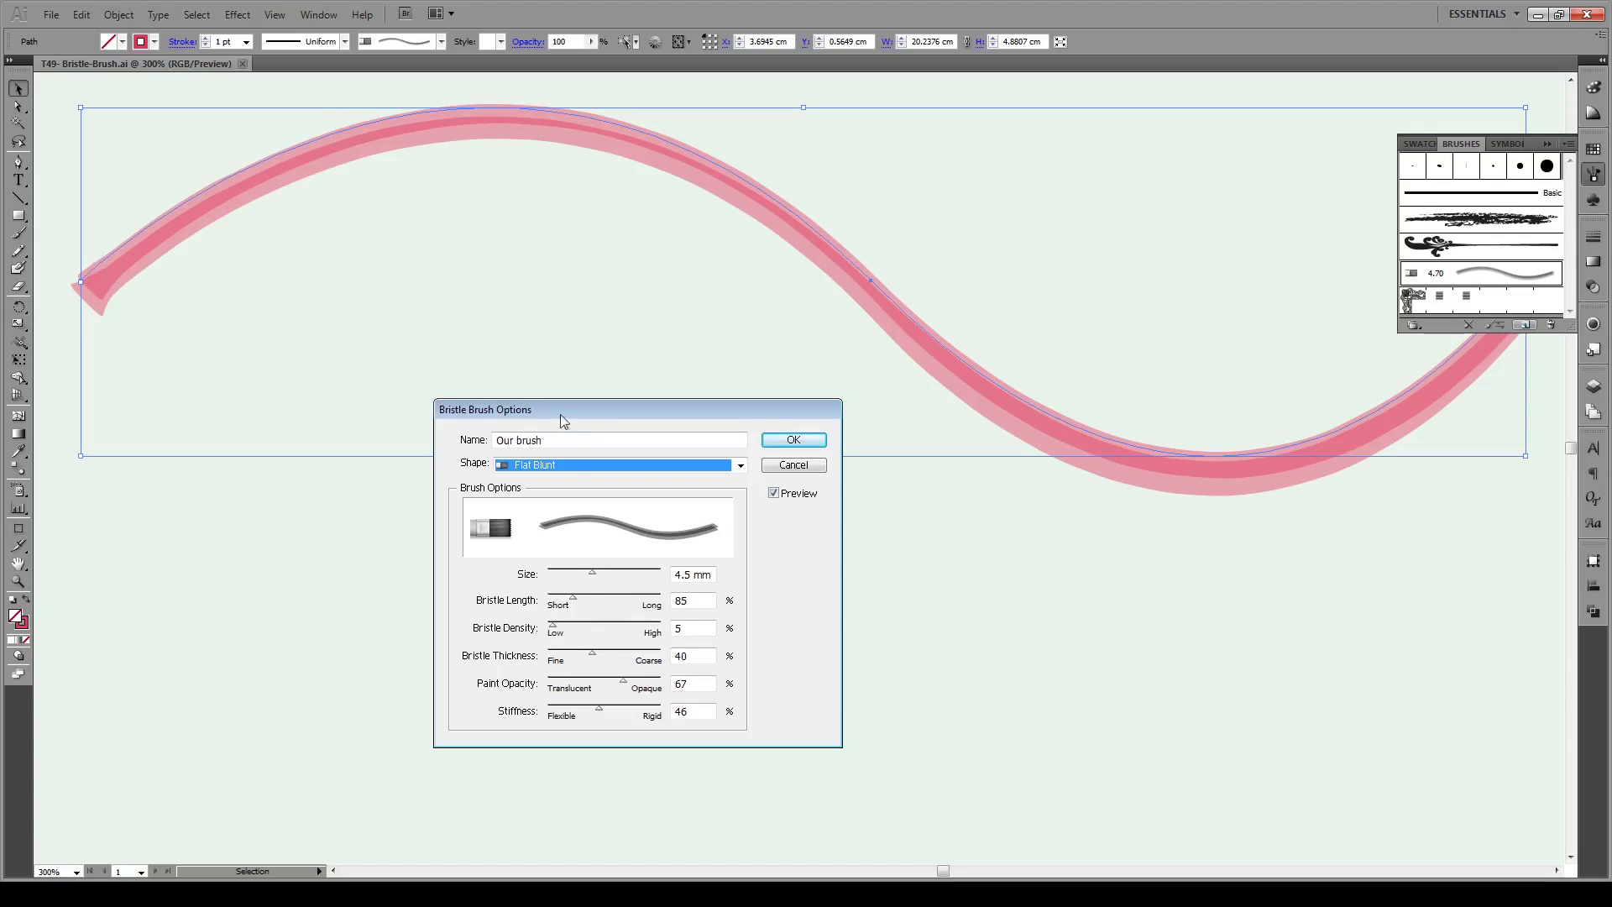
left_click_drag(558, 631, 652, 629)
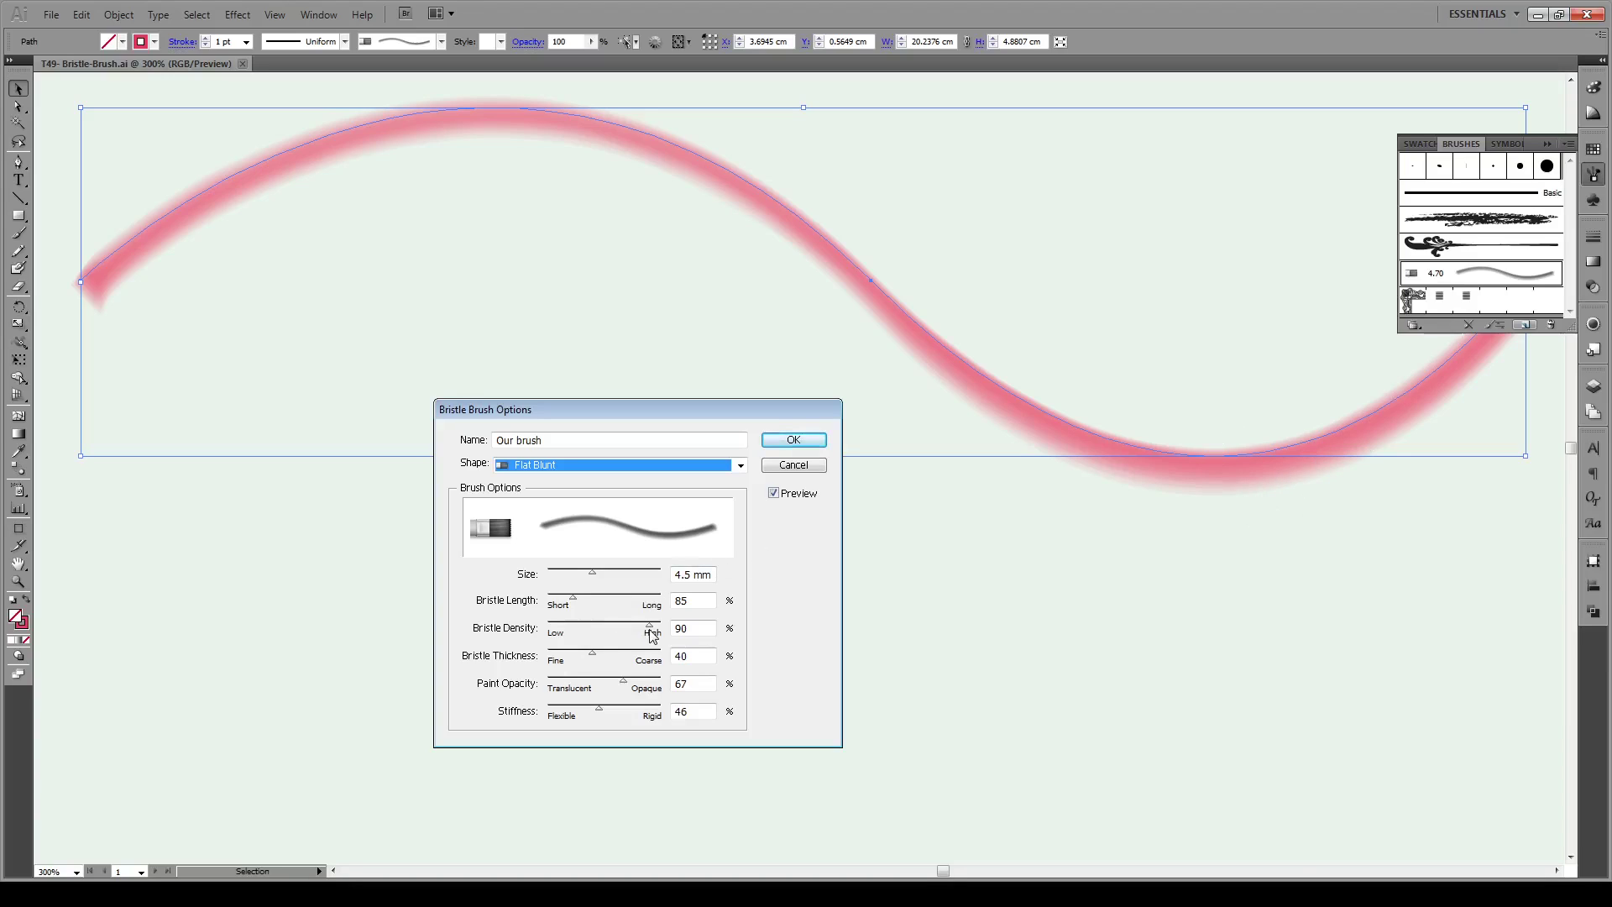
left_click_drag(649, 631, 594, 632)
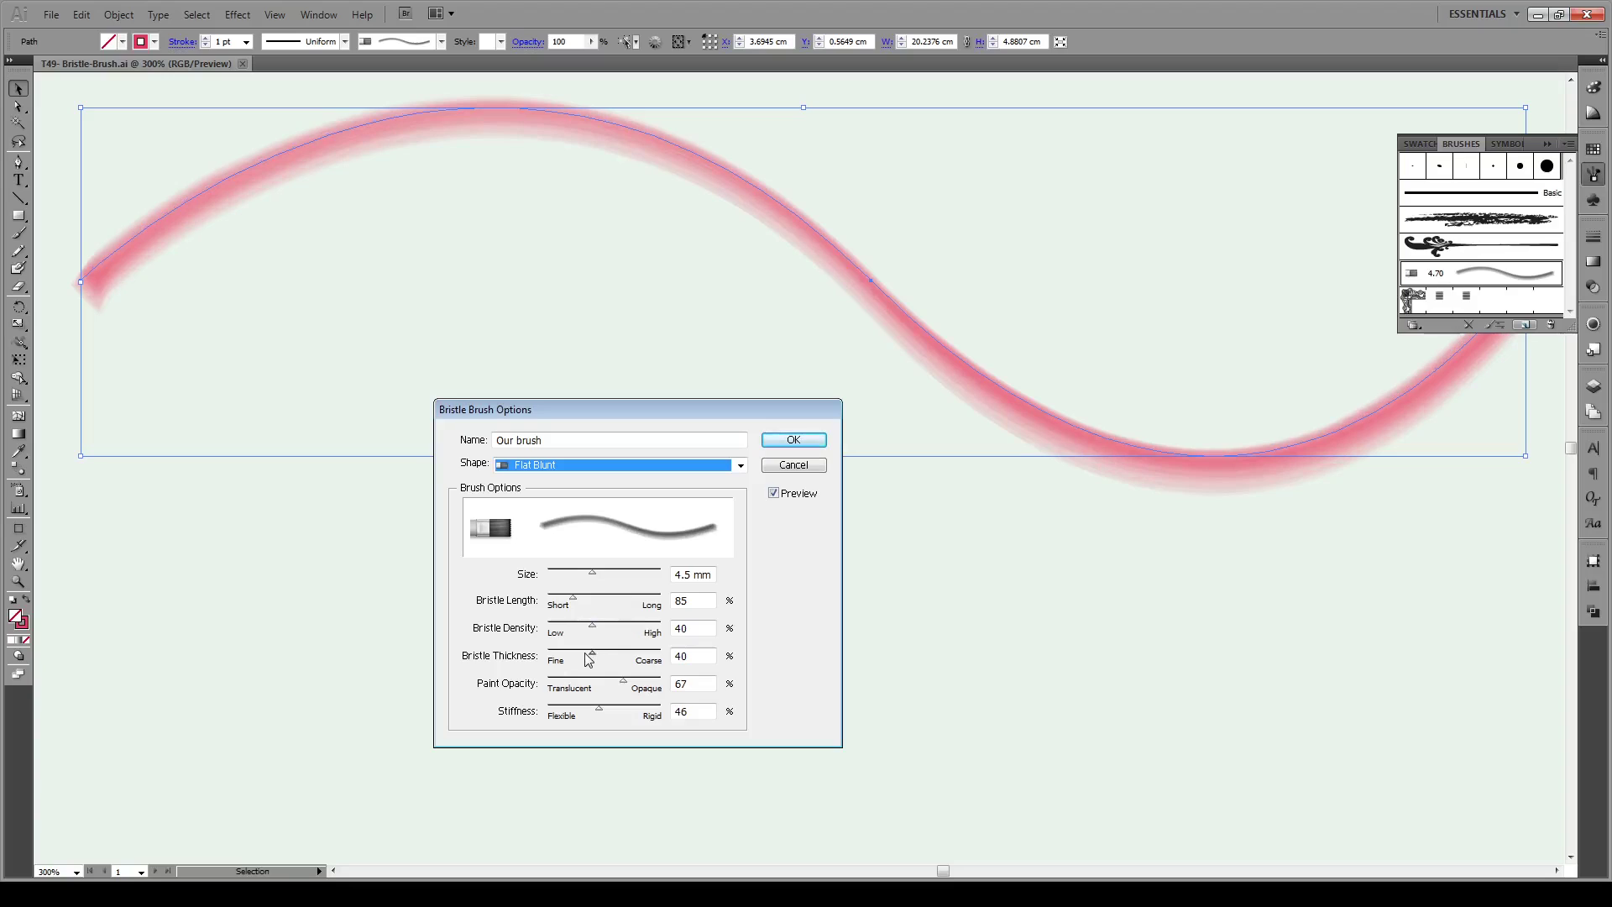
Adjust Our brush to 29% bristle density and about 37% bristle thickness
left_click_drag(593, 630, 552, 634)
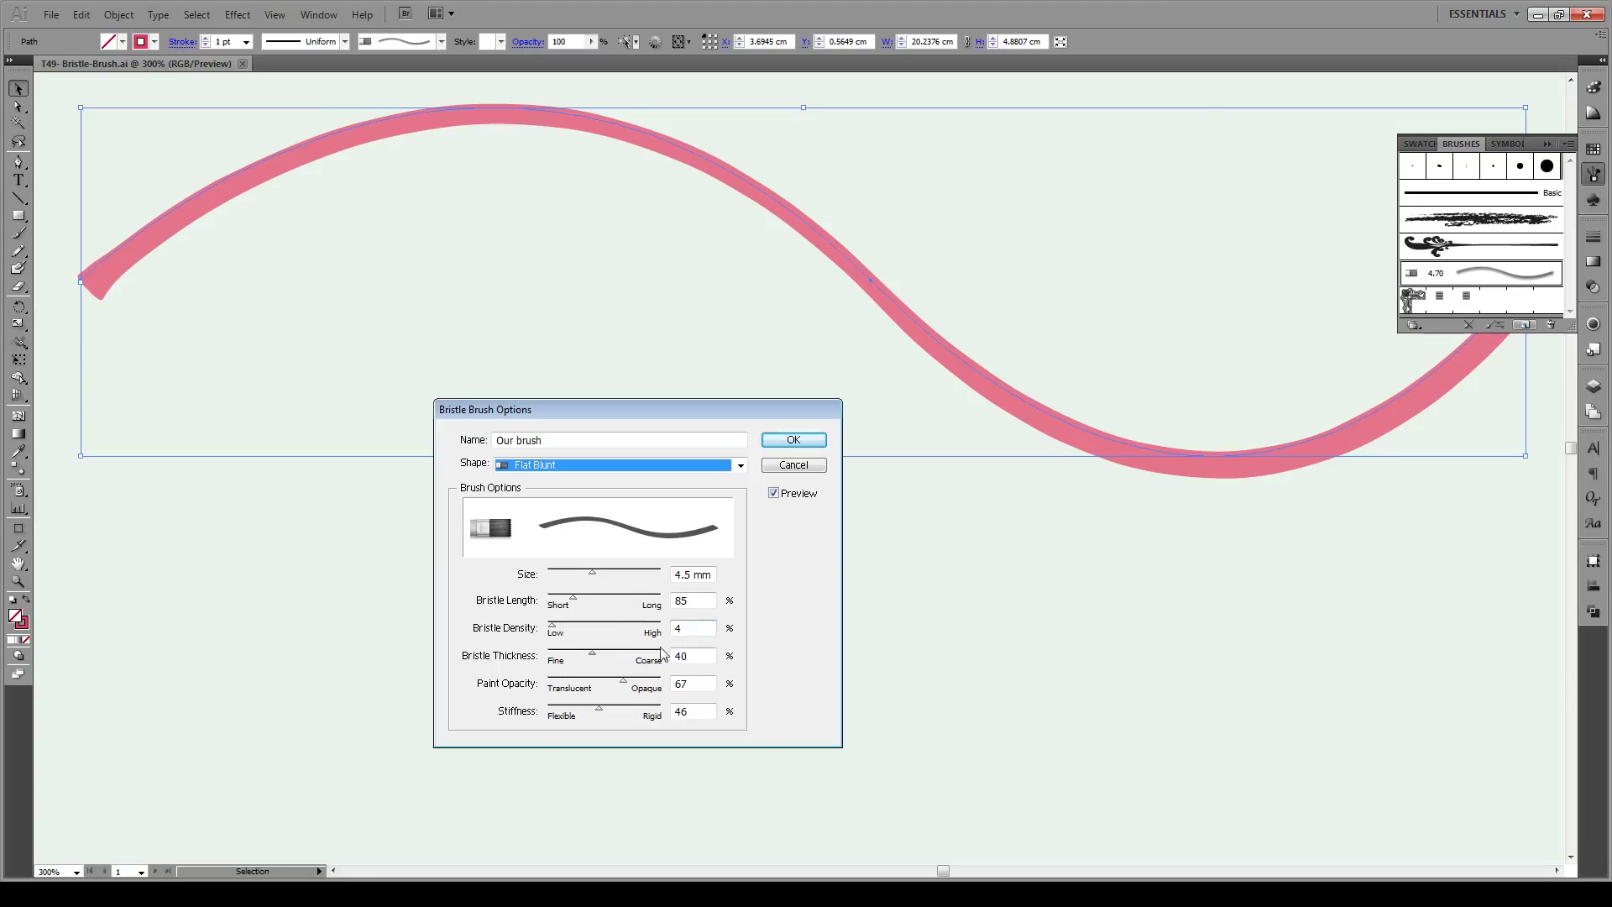
mouse_move(594, 663)
left_mouse_down()
mouse_move(657, 656)
mouse_move(554, 660)
left_mouse_up()
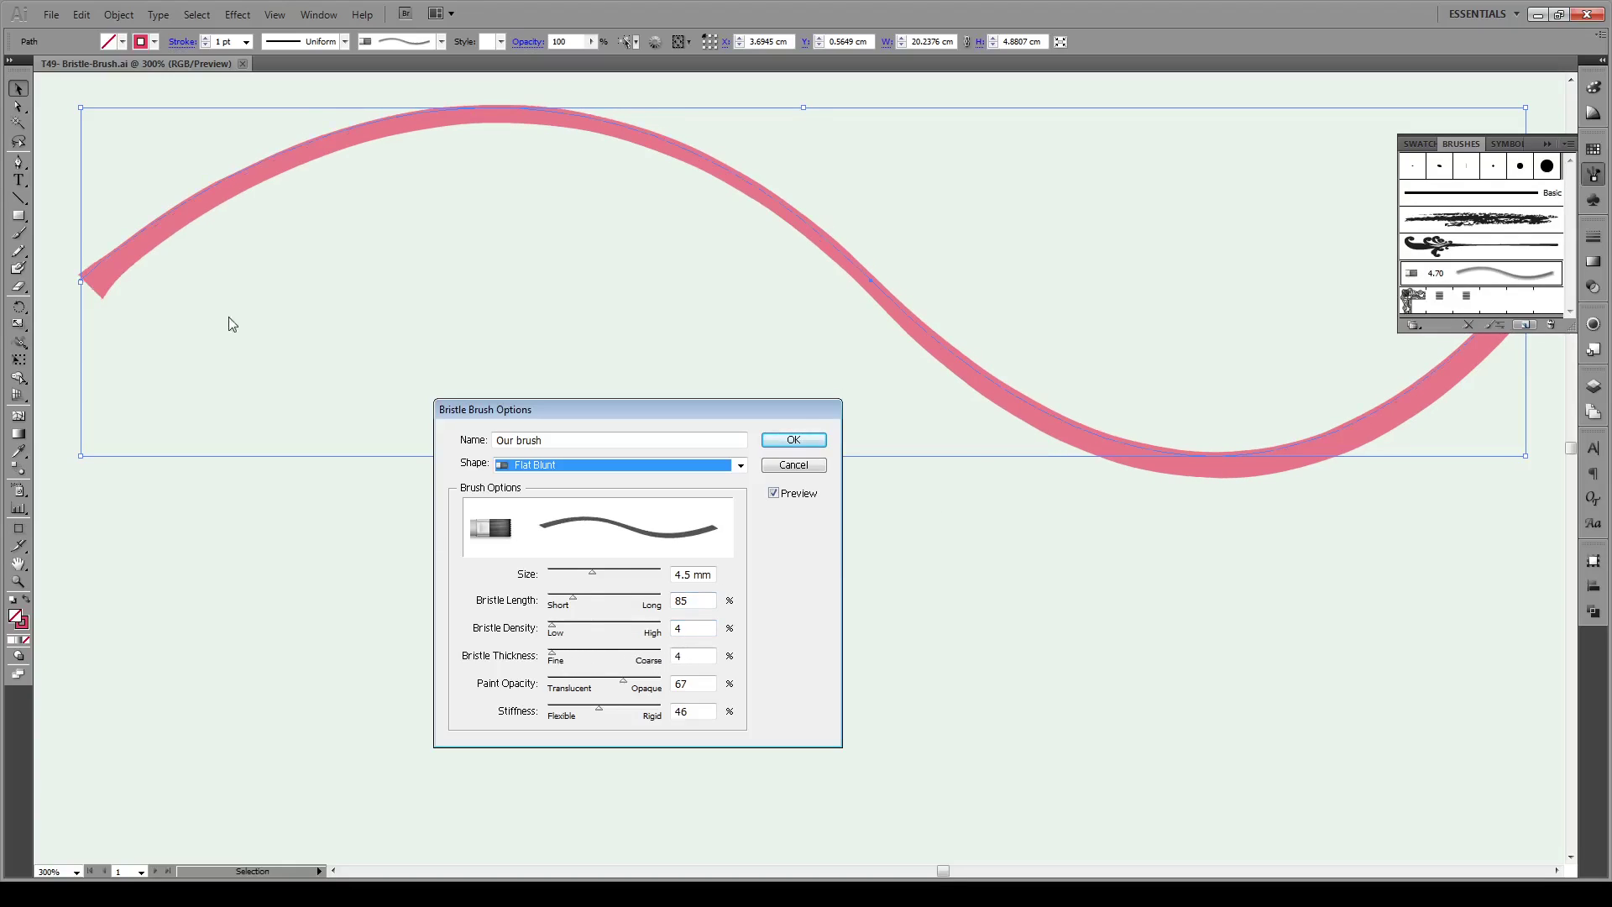
mouse_move(556, 632)
left_mouse_down()
mouse_move(581, 630)
mouse_move(607, 662)
mouse_move(644, 661)
mouse_move(592, 662)
left_mouse_up()
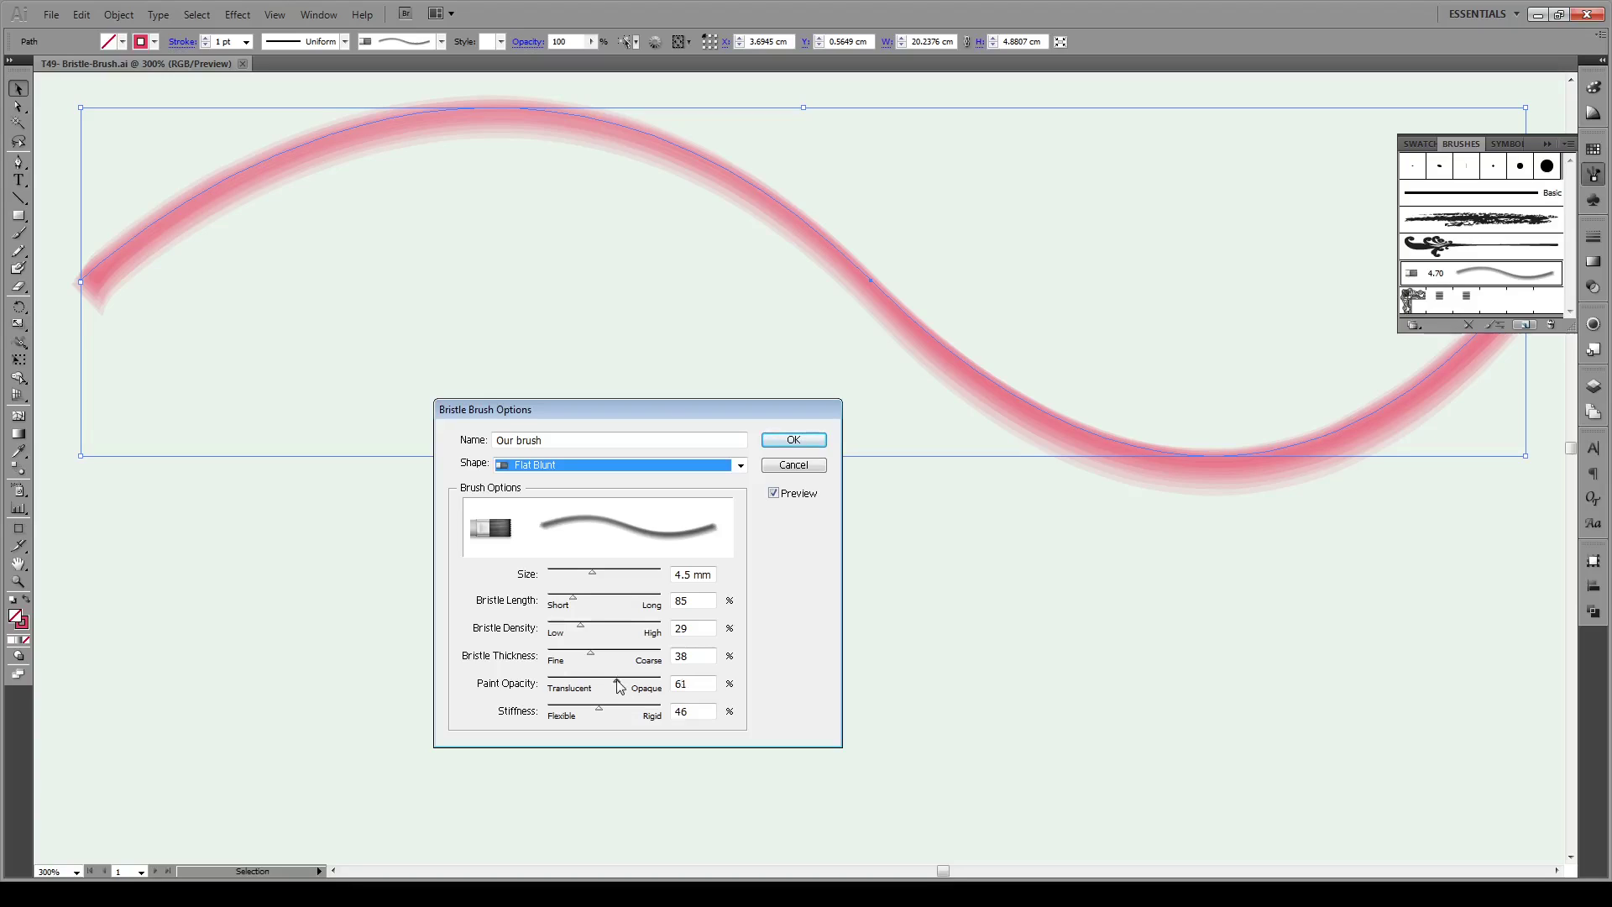
Preview paint opacity at 14% and 100%, then settle Our brush at 58%
left_click_drag(623, 682, 560, 685)
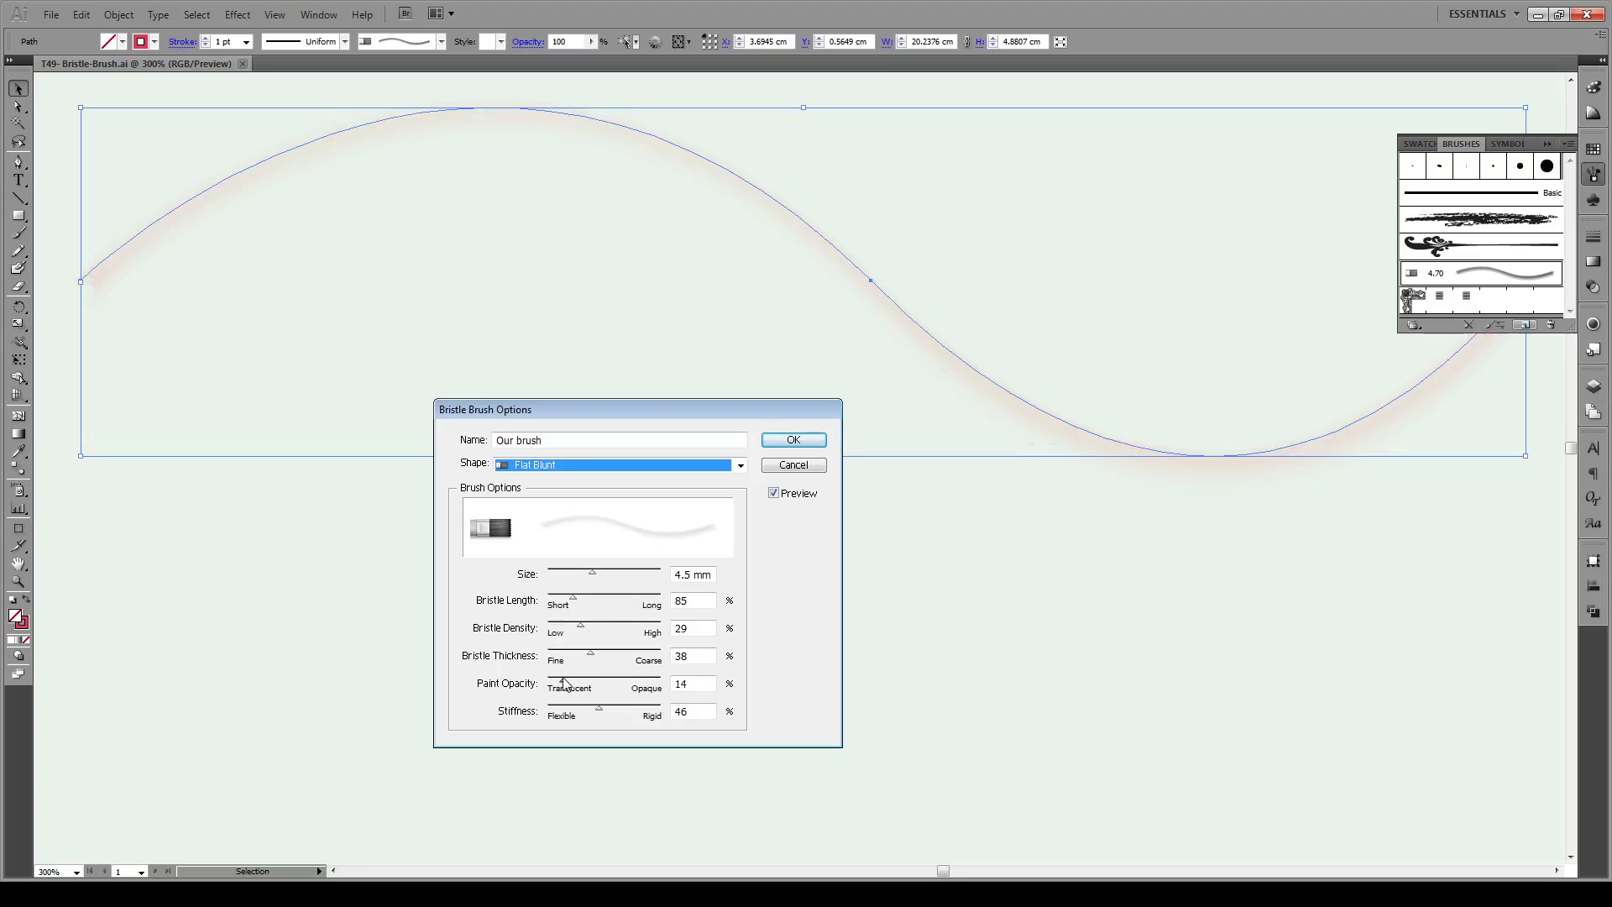
mouse_move(566, 685)
left_mouse_down()
mouse_move(668, 687)
mouse_move(600, 686)
mouse_move(614, 686)
left_mouse_up()
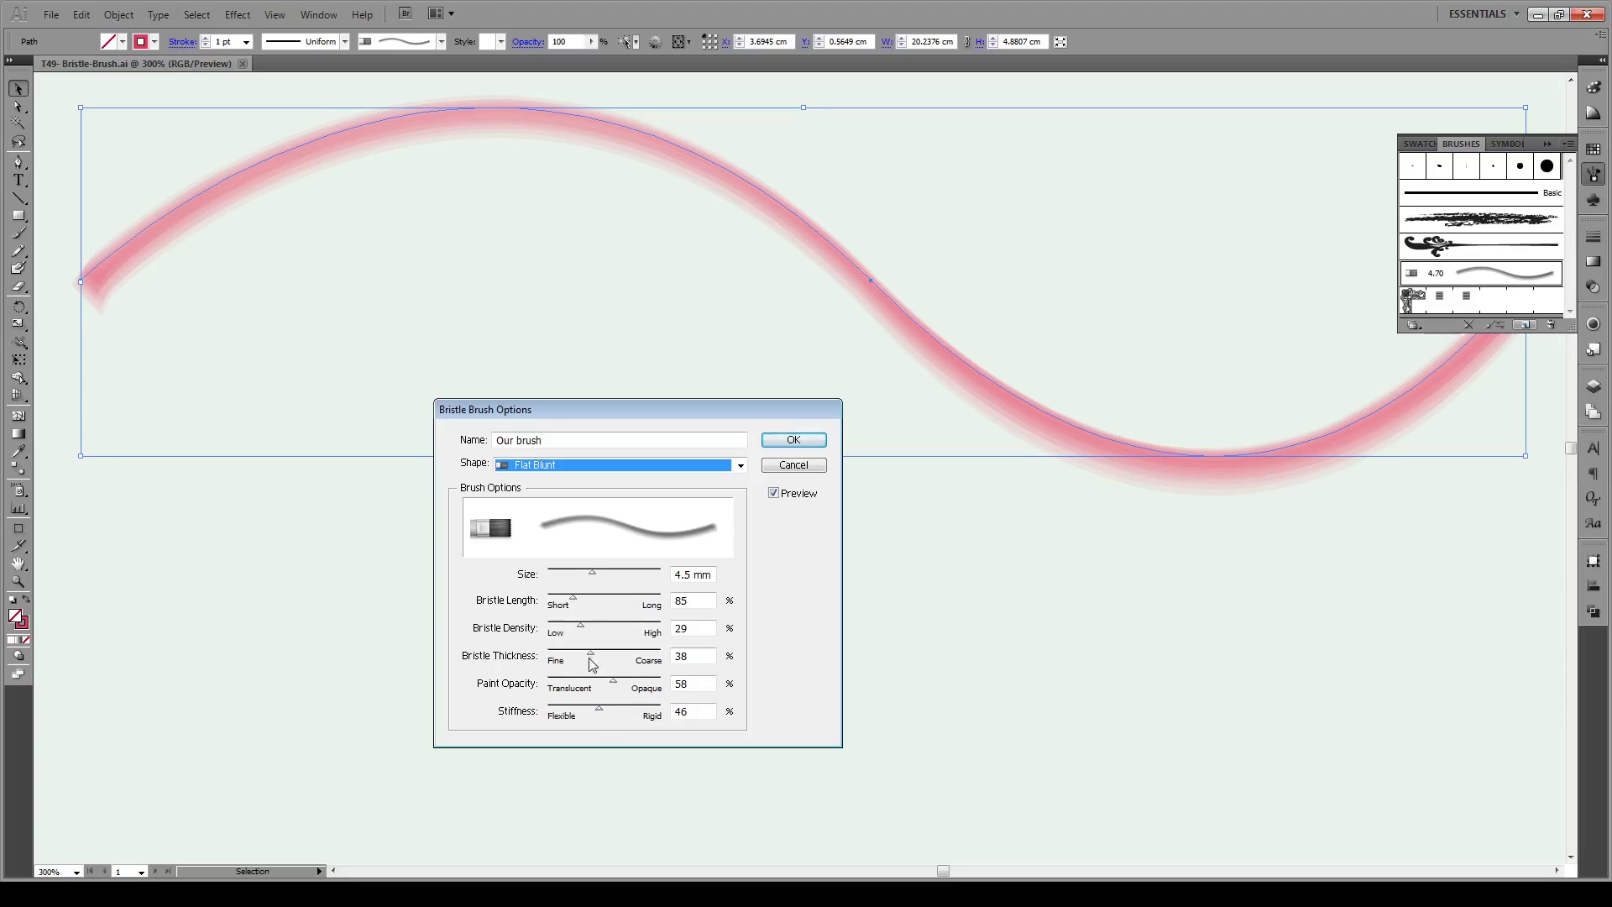
Test extreme bristle values, then set density 31%, thickness 27% and stiffness 26%
mouse_move(592, 660)
left_mouse_down()
mouse_move(549, 660)
mouse_move(539, 630)
left_mouse_up()
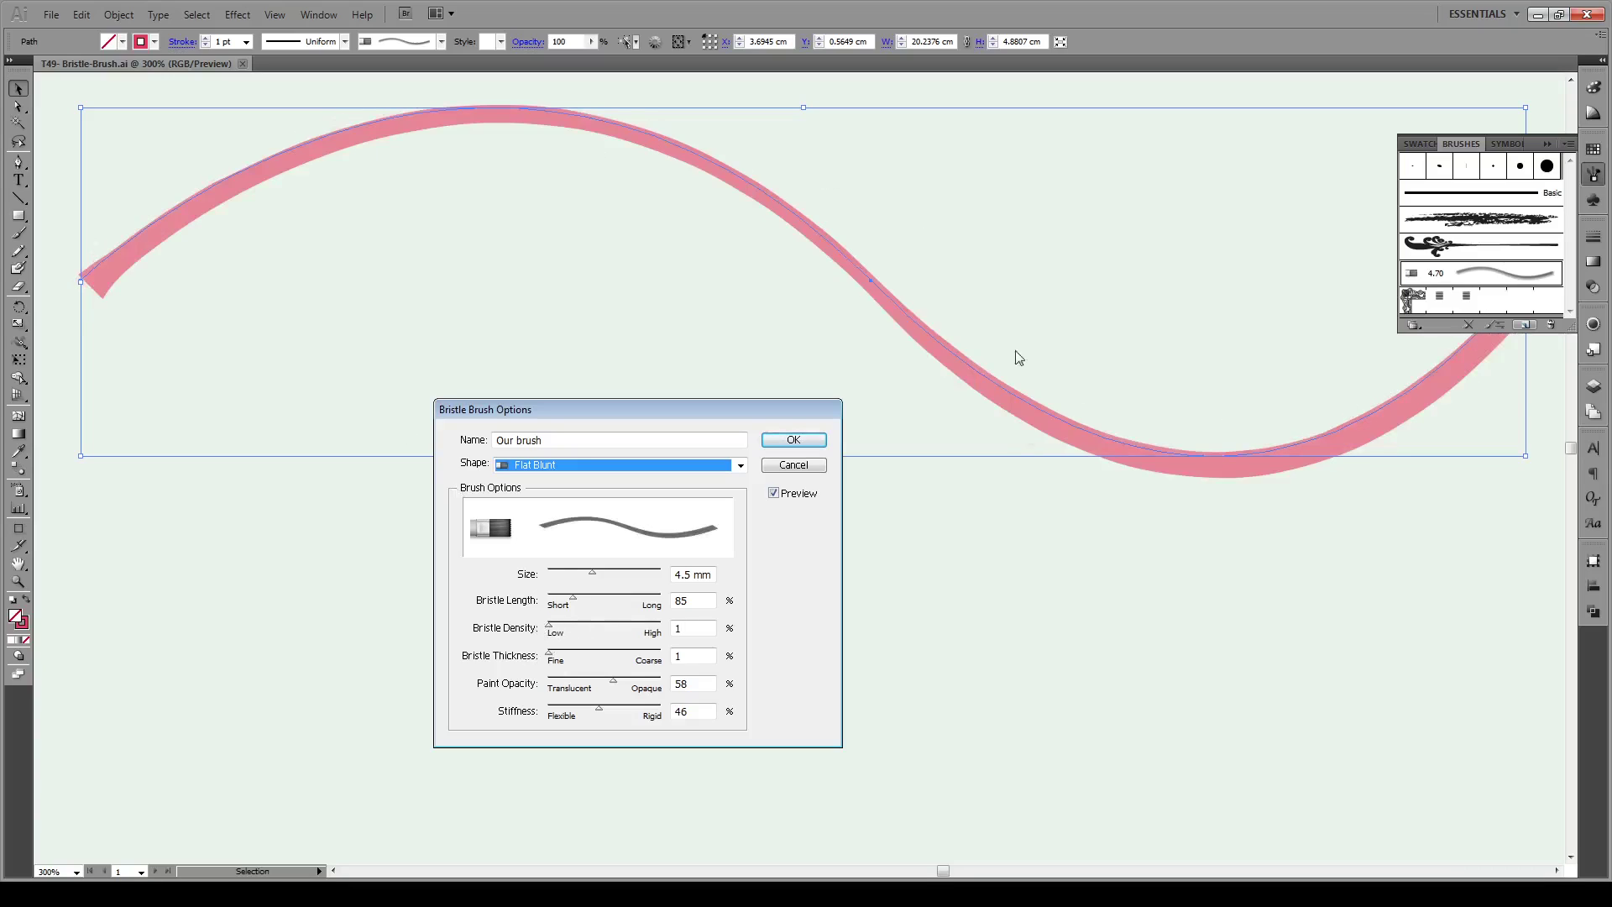
left_click_drag(599, 709, 546, 711)
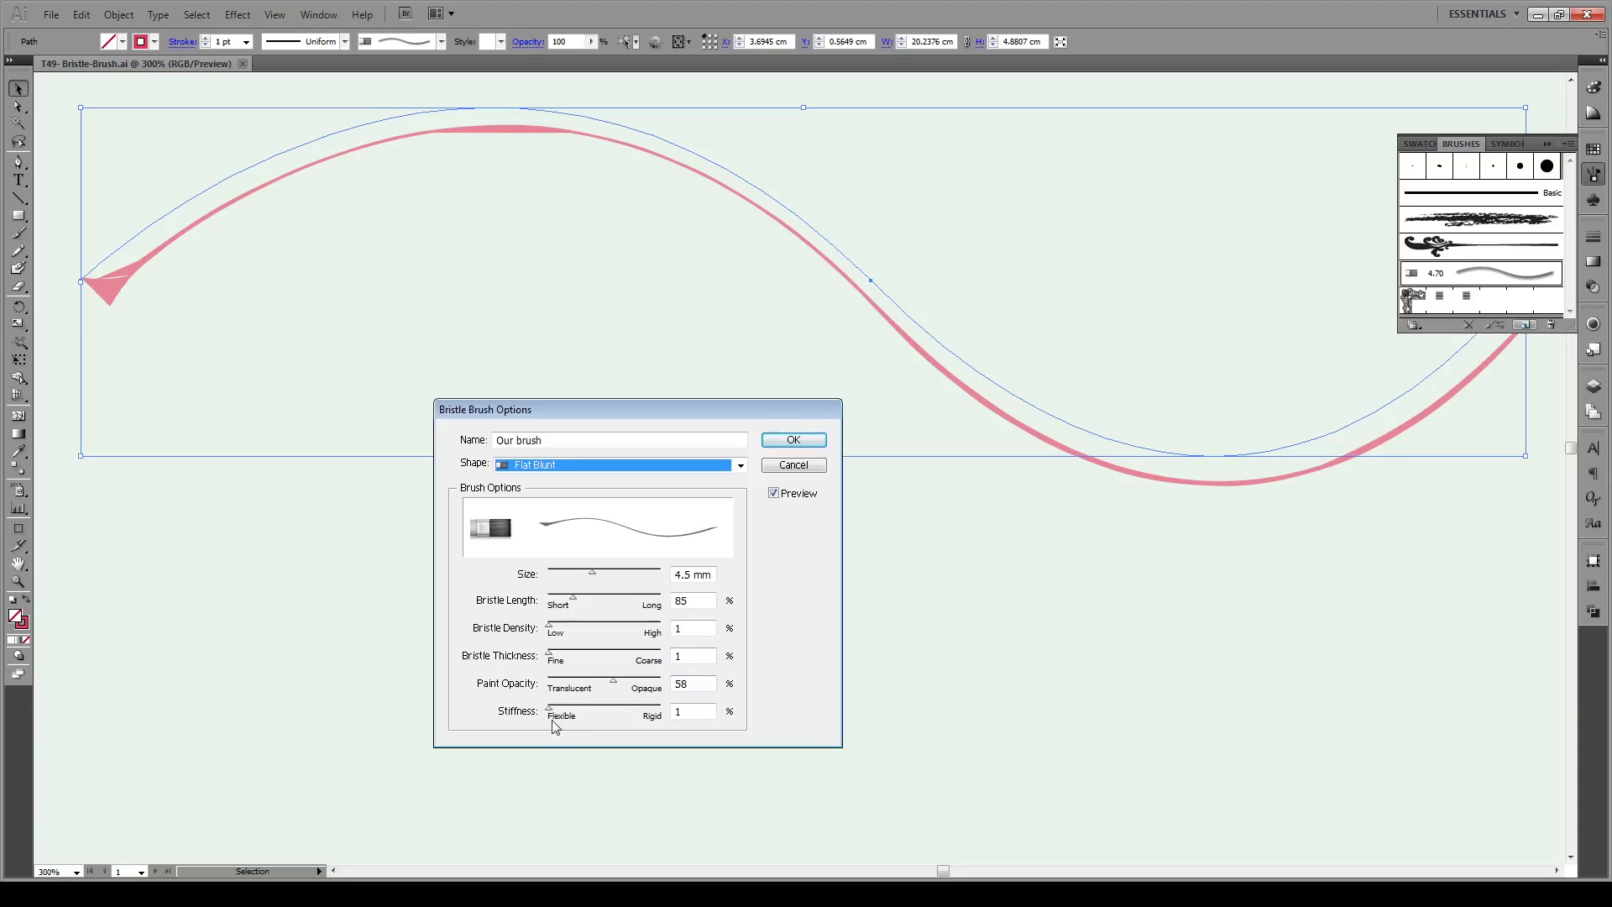
left_click_drag(555, 712, 676, 712)
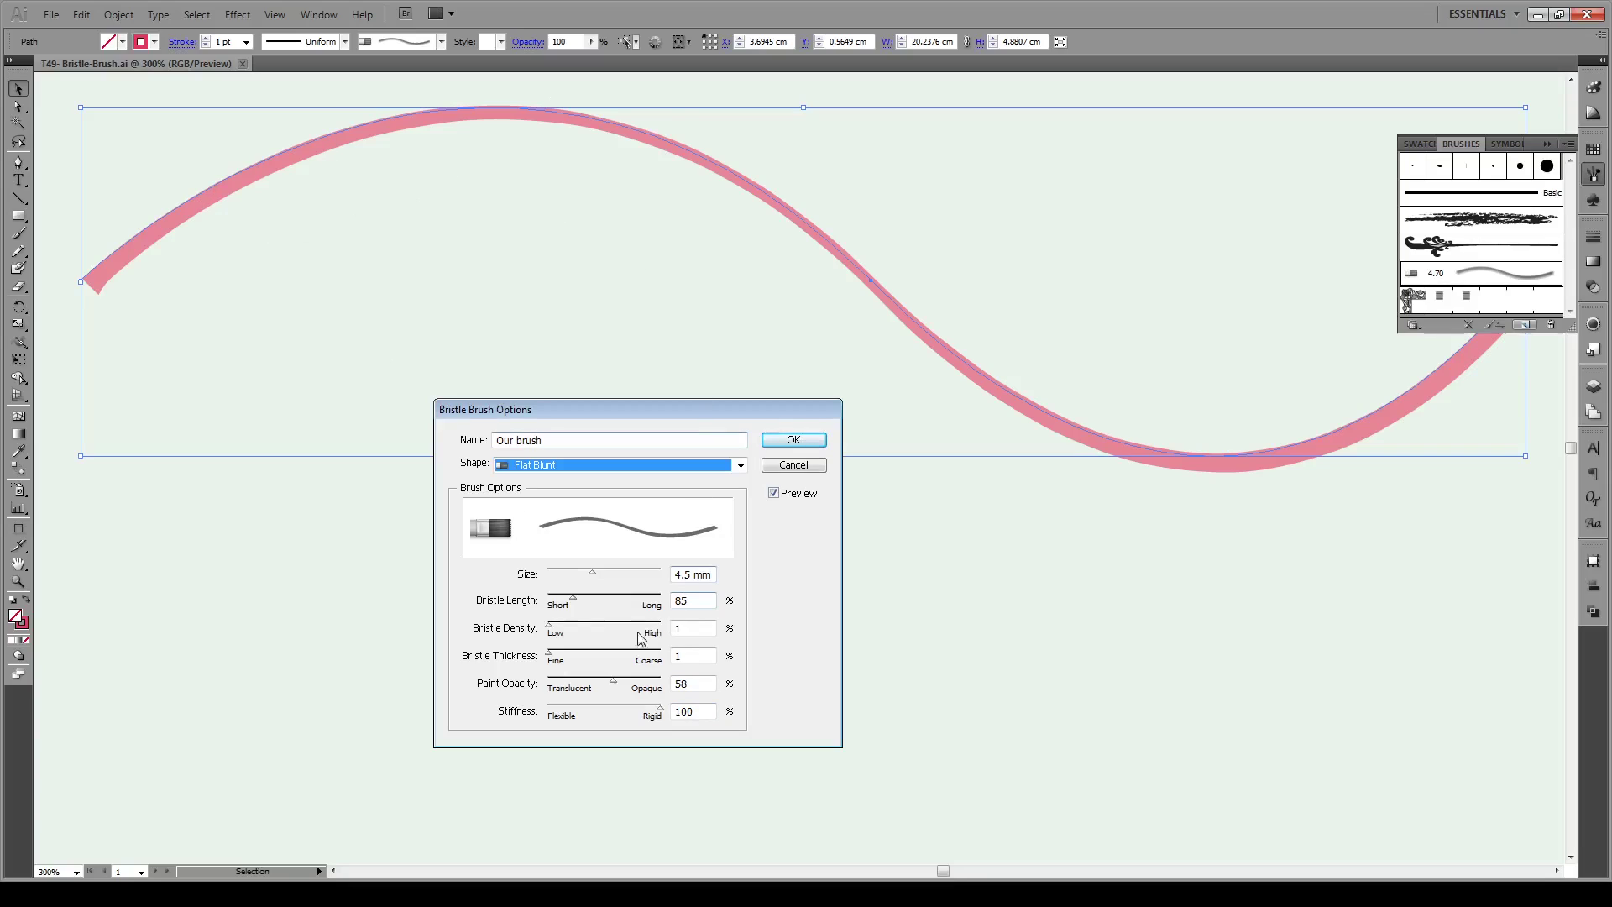
mouse_move(550, 655)
left_mouse_down()
mouse_move(579, 658)
mouse_move(564, 629)
mouse_move(582, 629)
left_mouse_up()
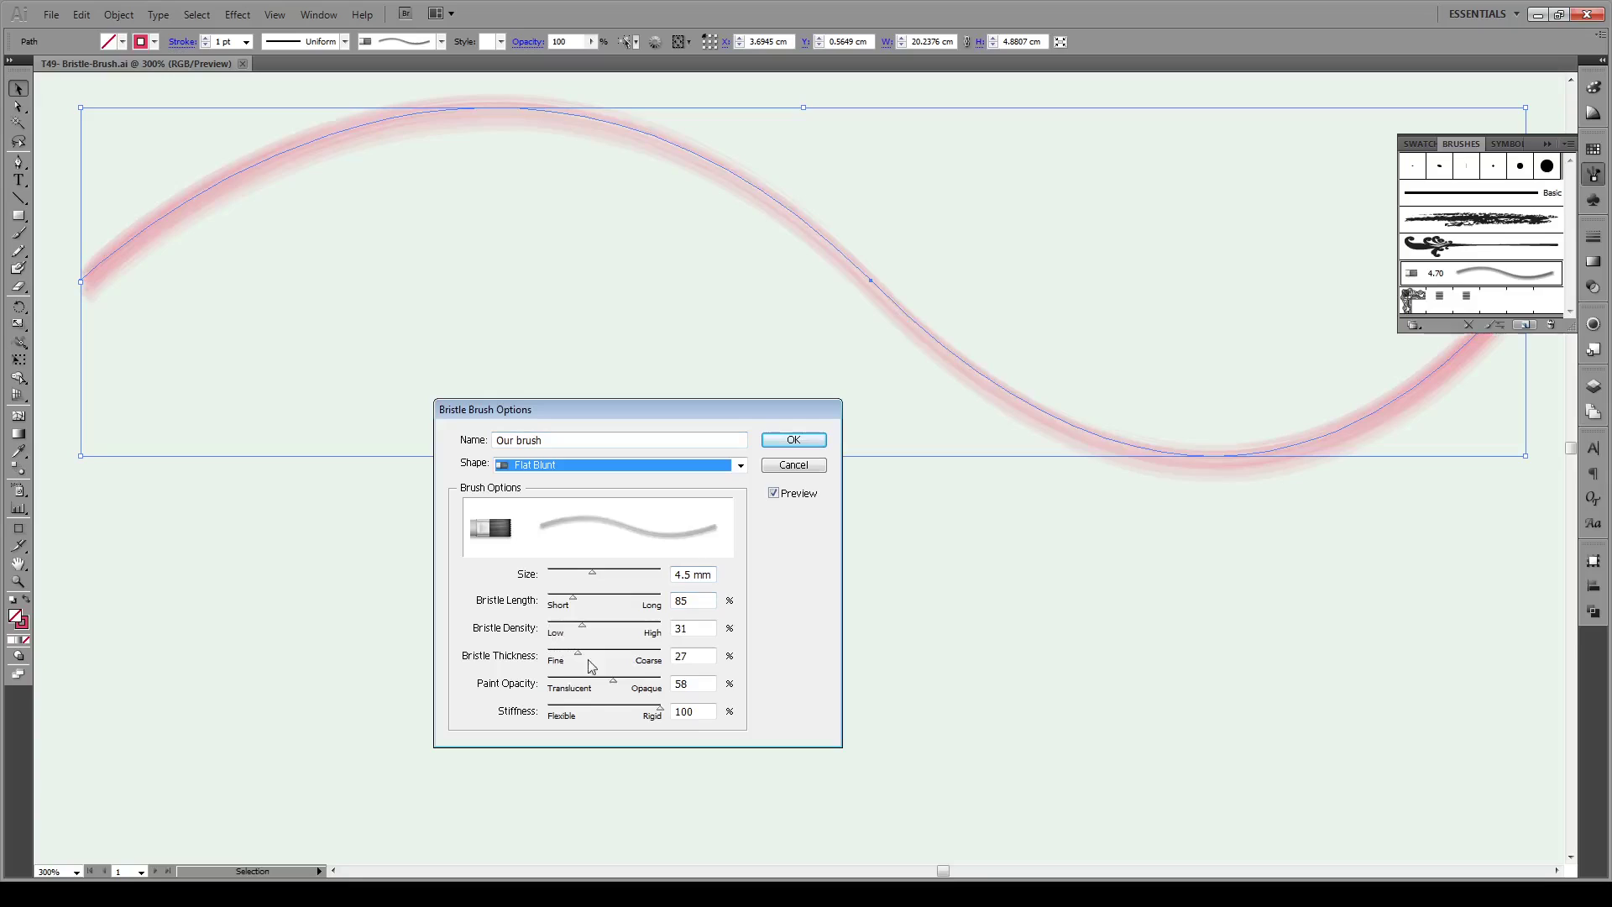
left_click_drag(660, 714, 554, 713)
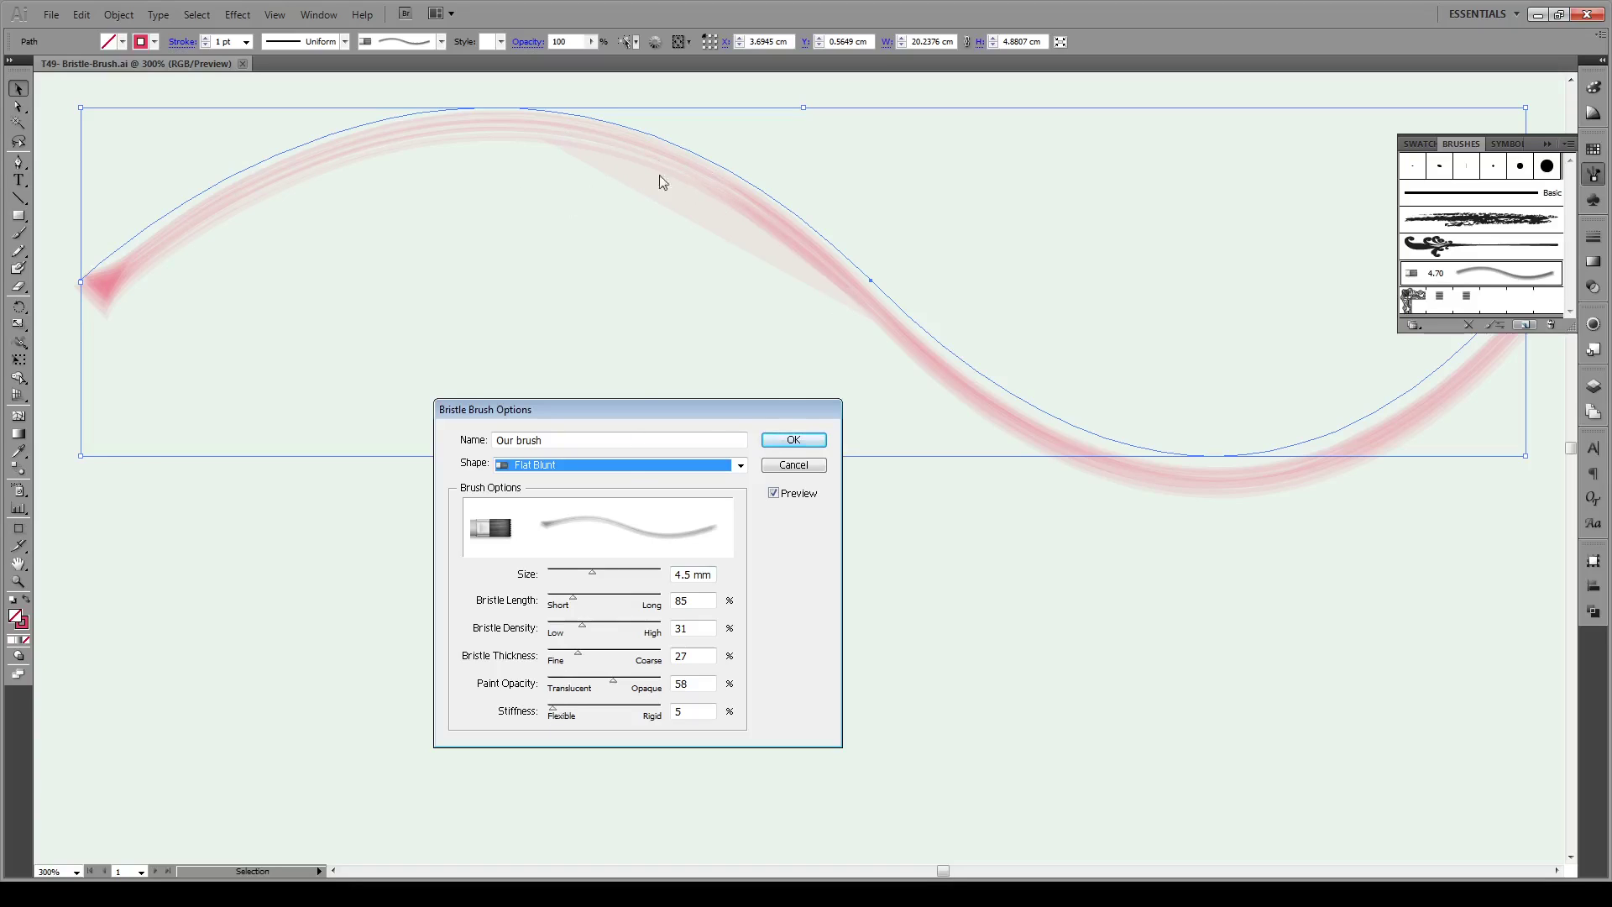
left_click_drag(559, 716, 579, 716)
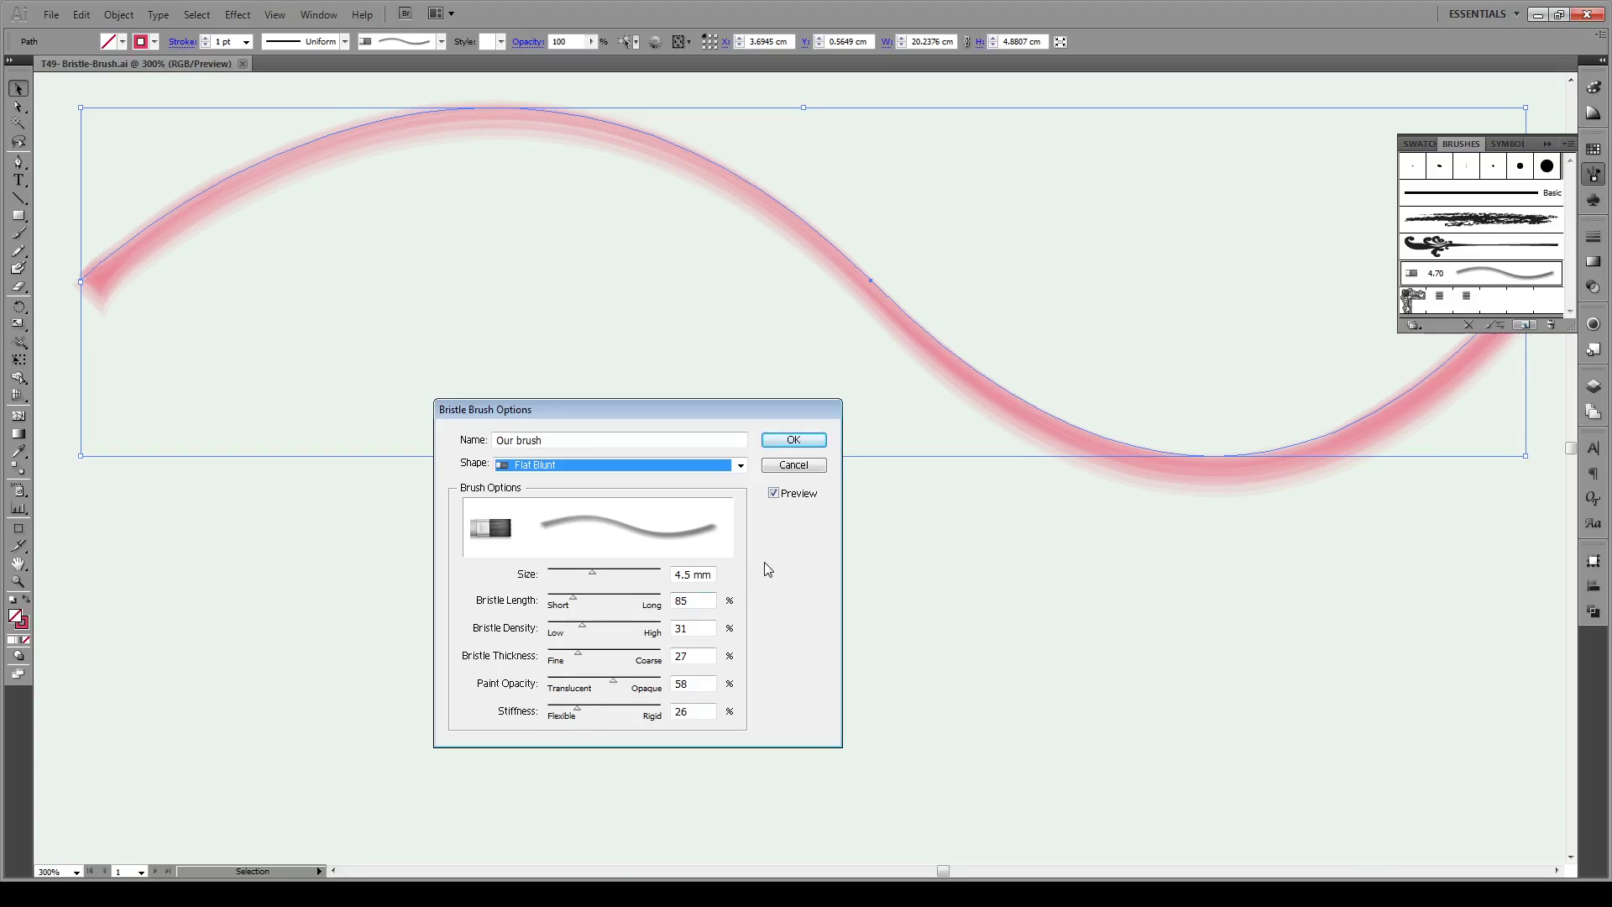
Save the Our brush changes and apply them to the existing pink wave stroke
left_click(793, 440)
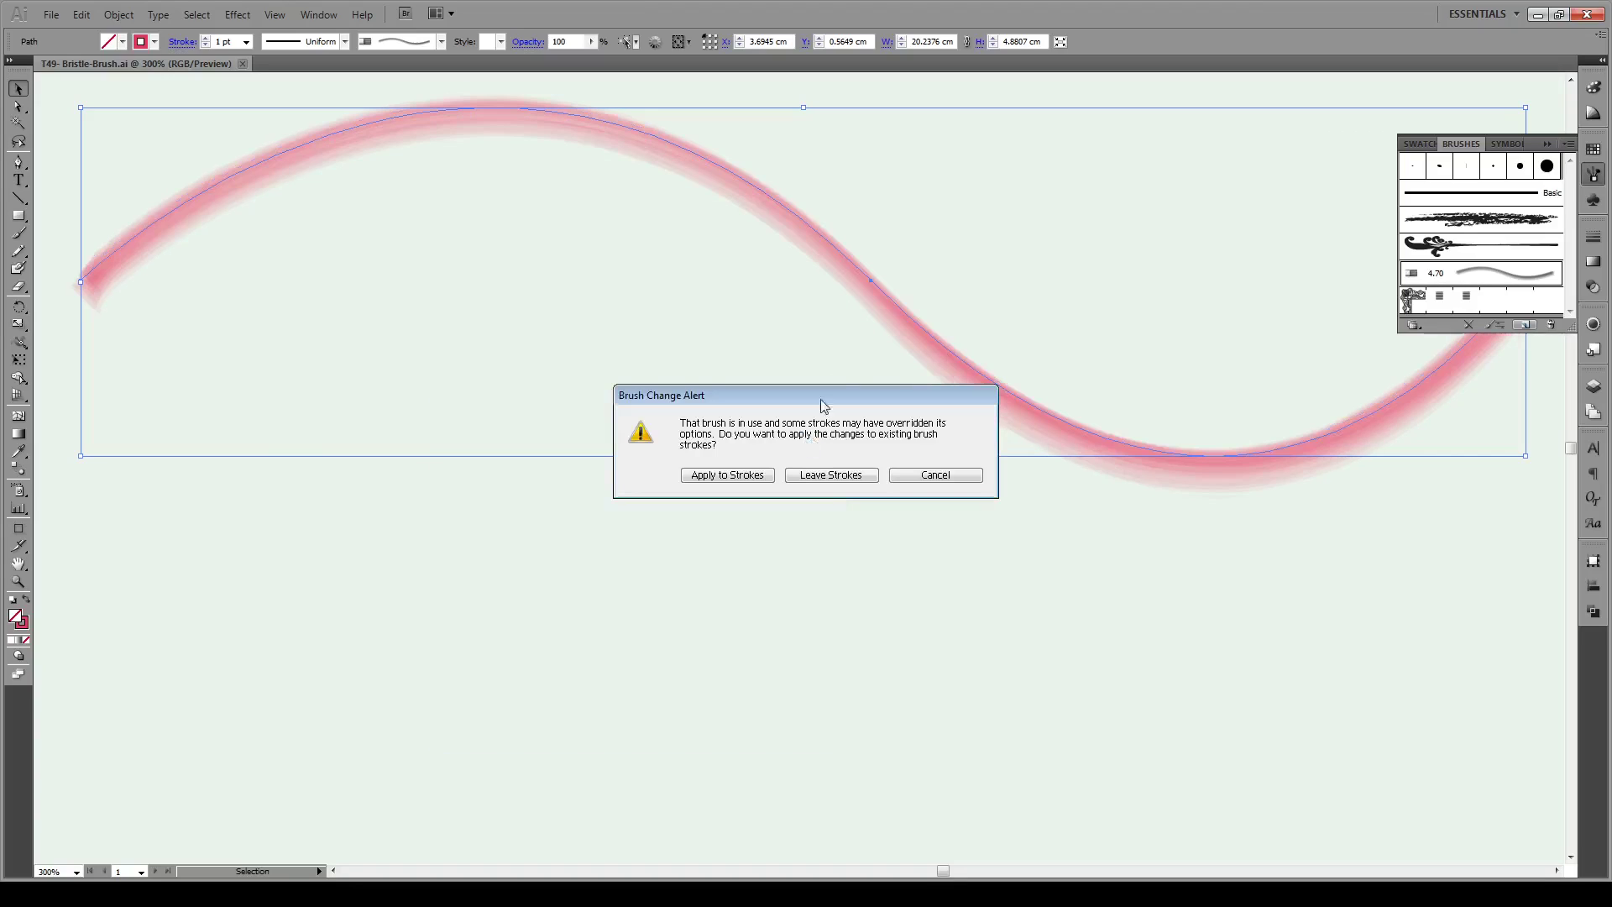
left_click(746, 475)
left_click(855, 571)
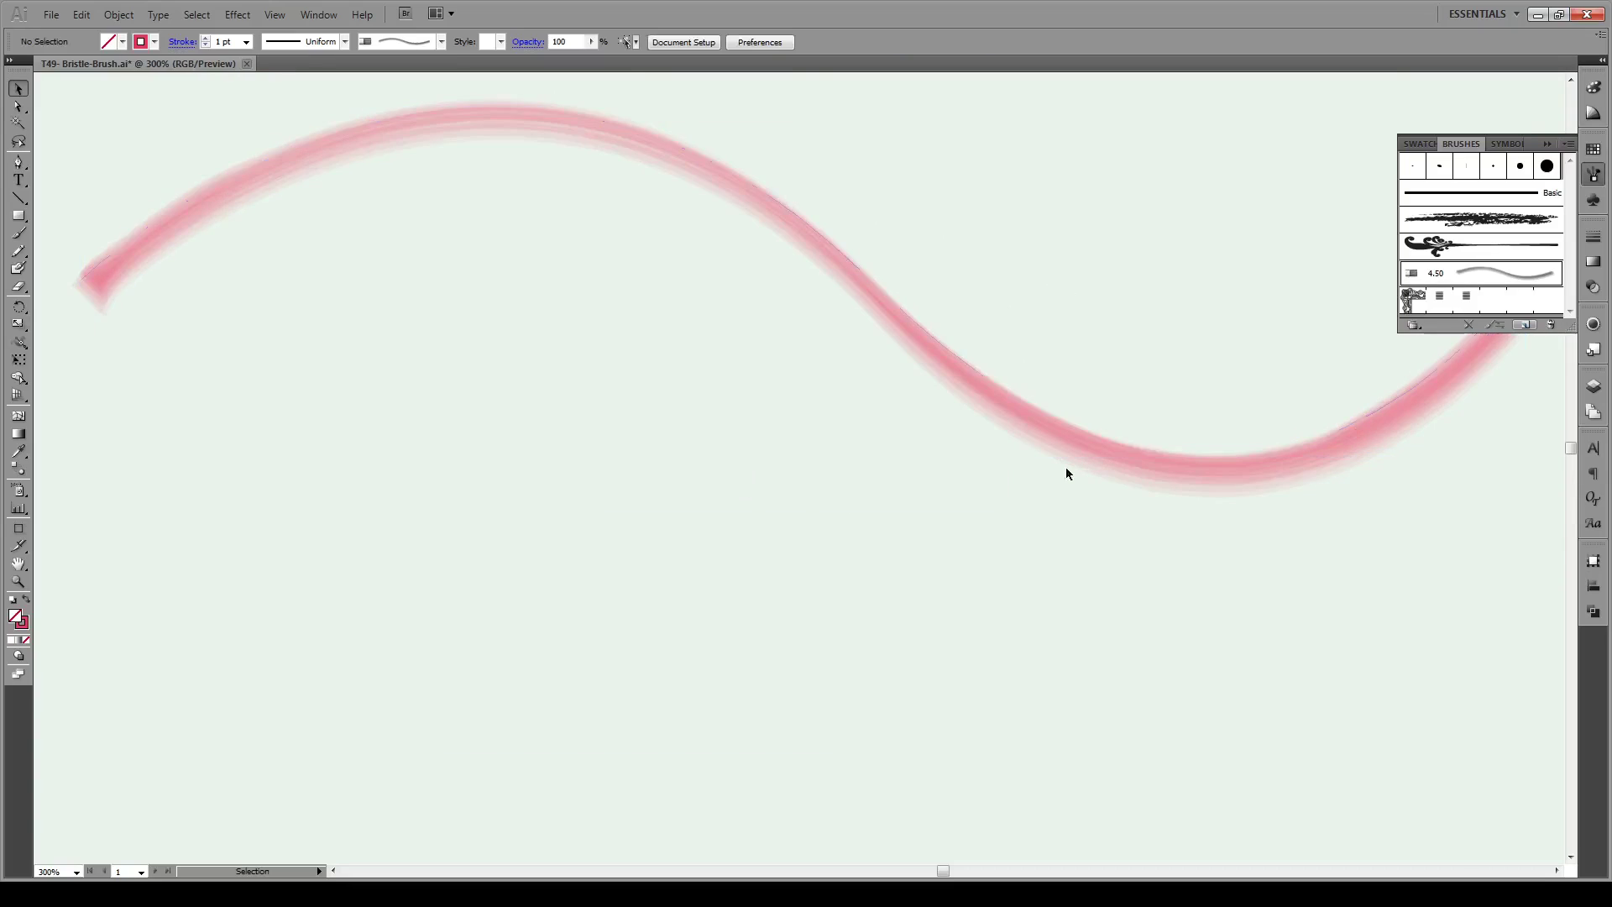
left_click(18, 161)
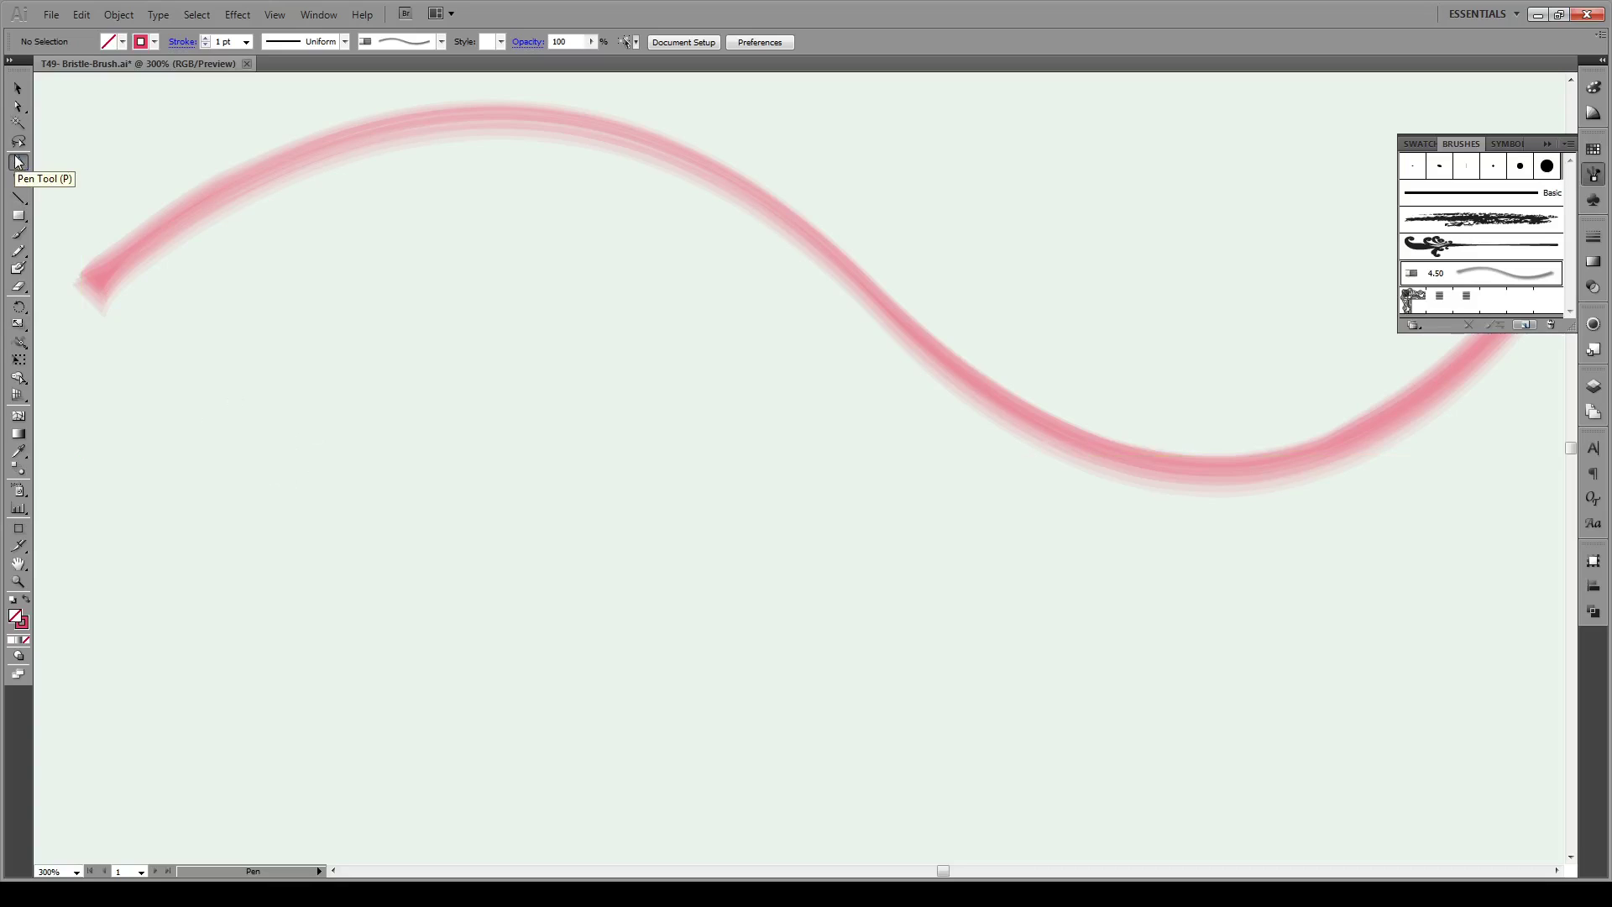
Draw a four-anchor curve below the pink wave with the Pen tool
left_click(330, 420)
left_click_drag(634, 602, 820, 527)
left_click_drag(947, 540, 1008, 689)
left_click_drag(896, 749, 1136, 753)
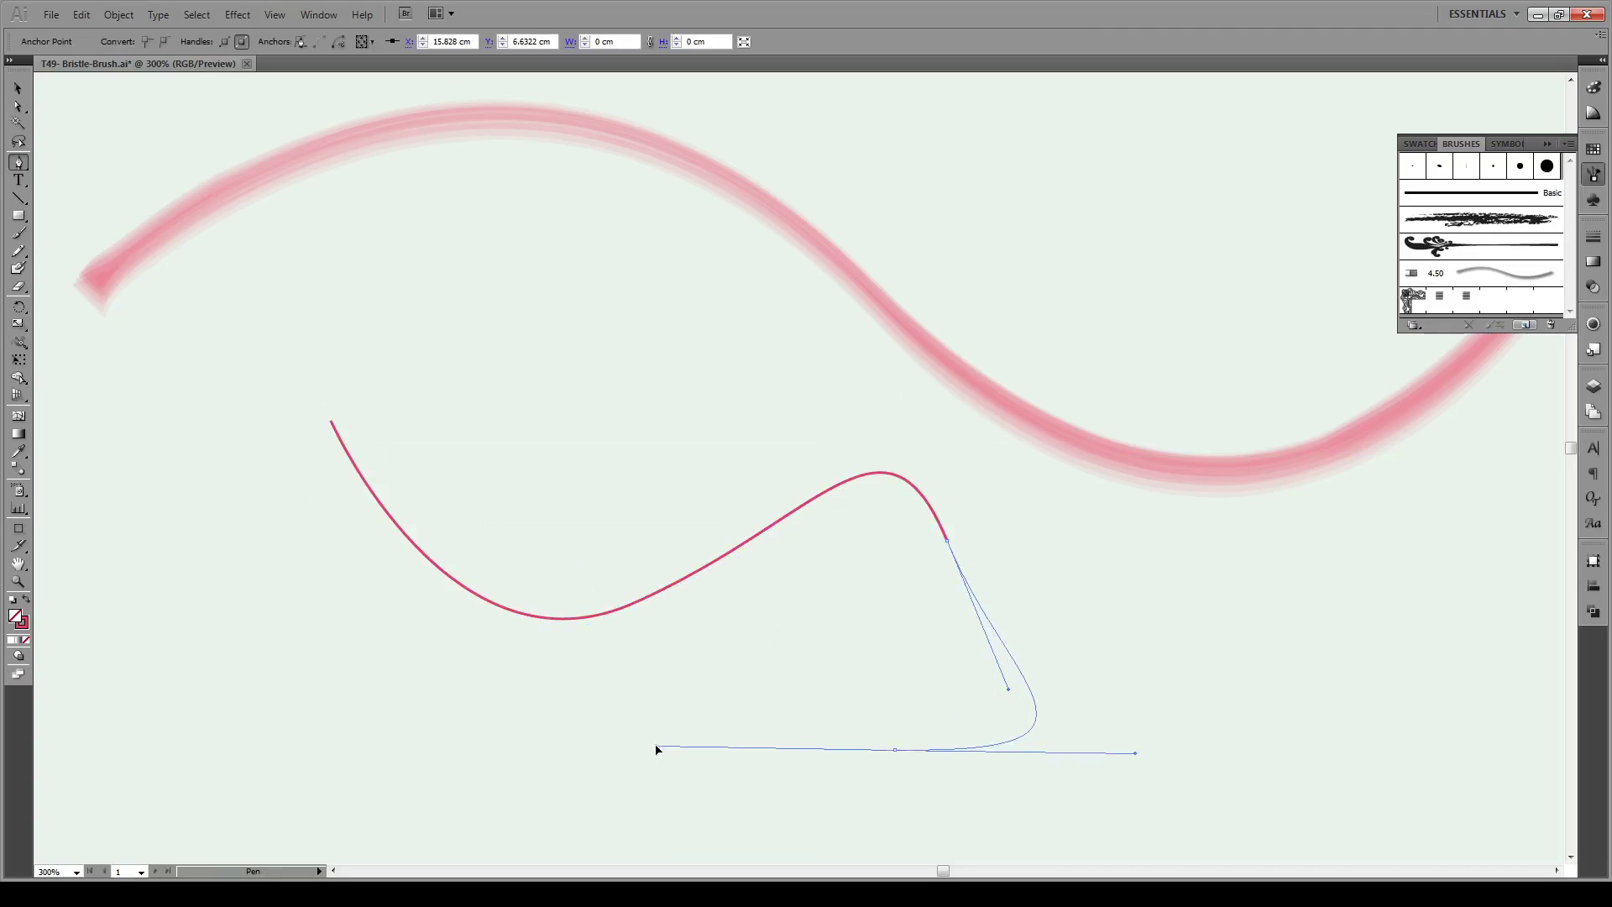
Select the new curve and apply Our brush to it
key("v")
left_click(710, 692)
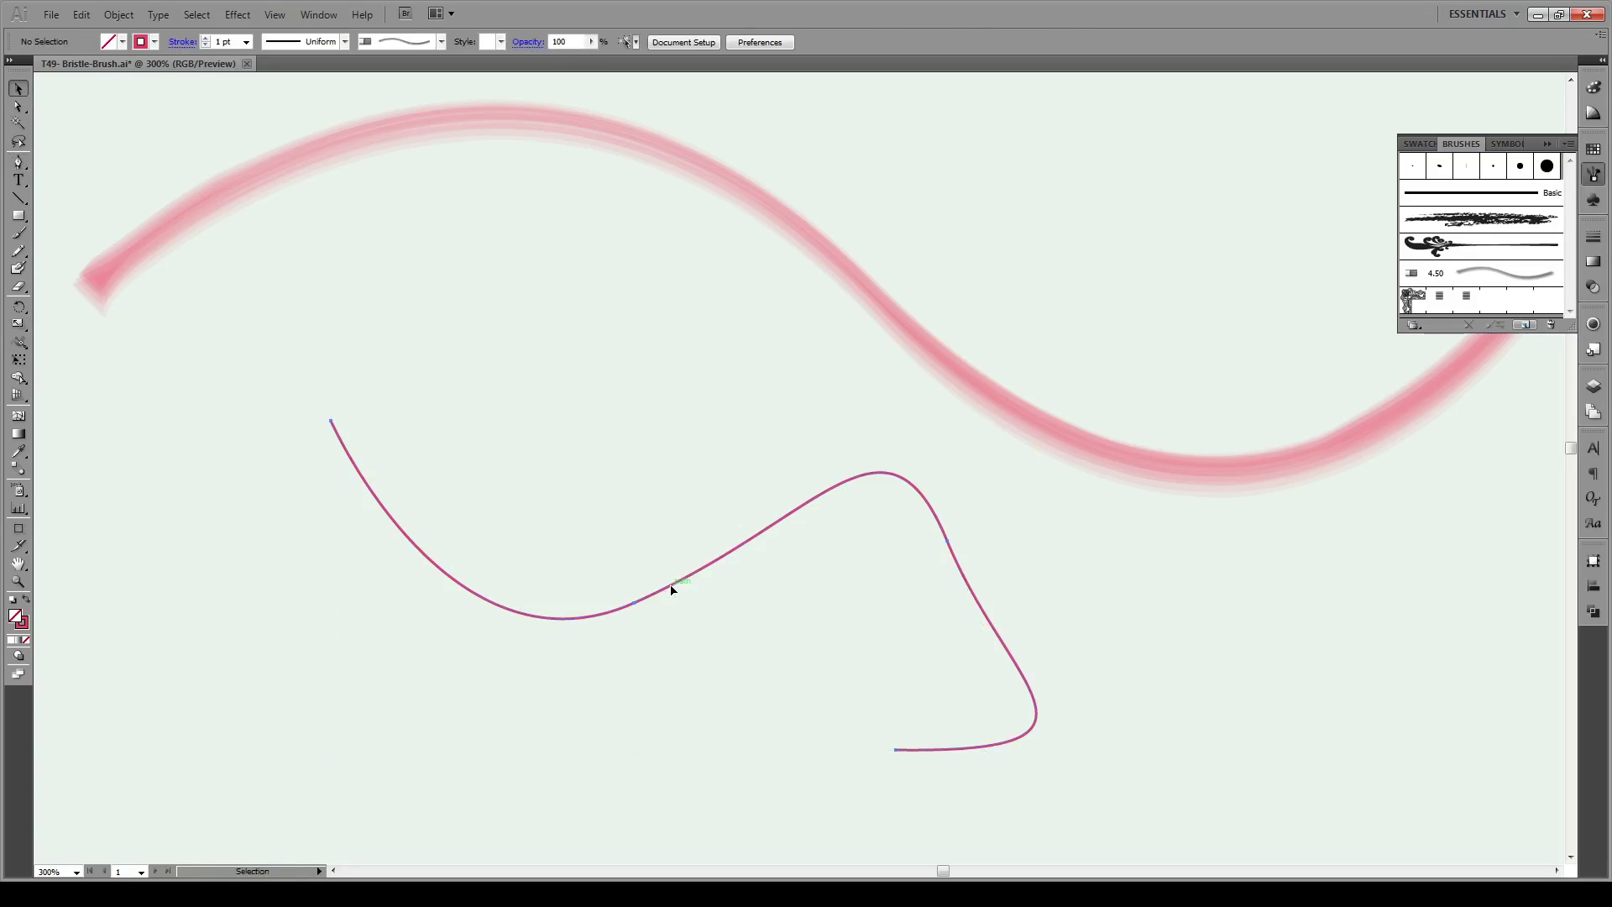
left_click(671, 590)
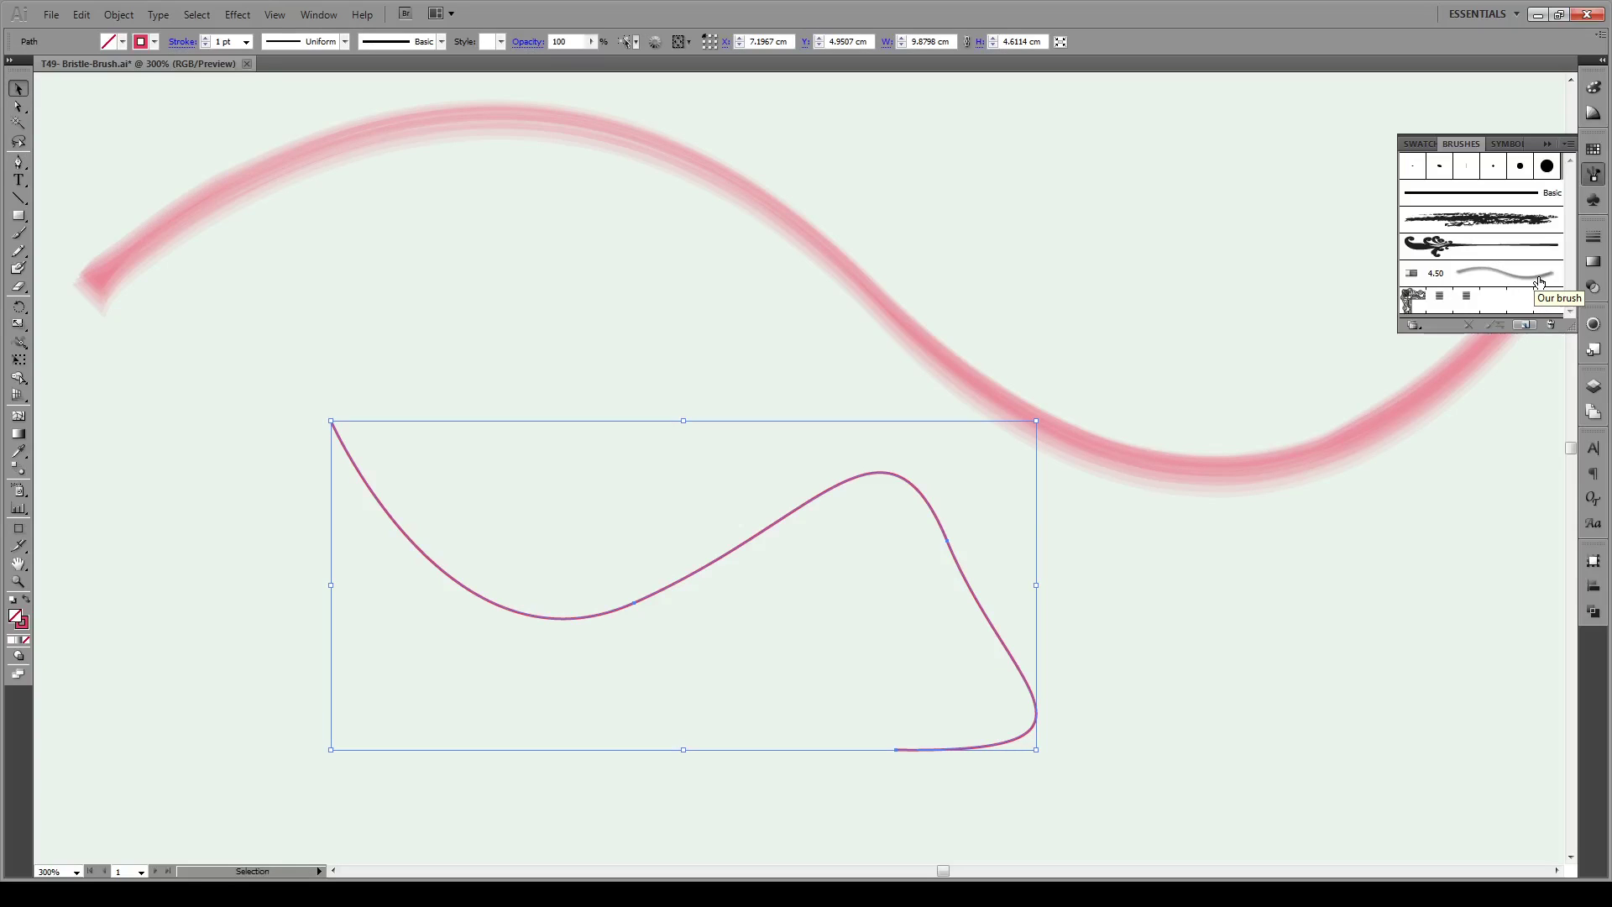
left_click(1541, 282)
left_click(856, 722)
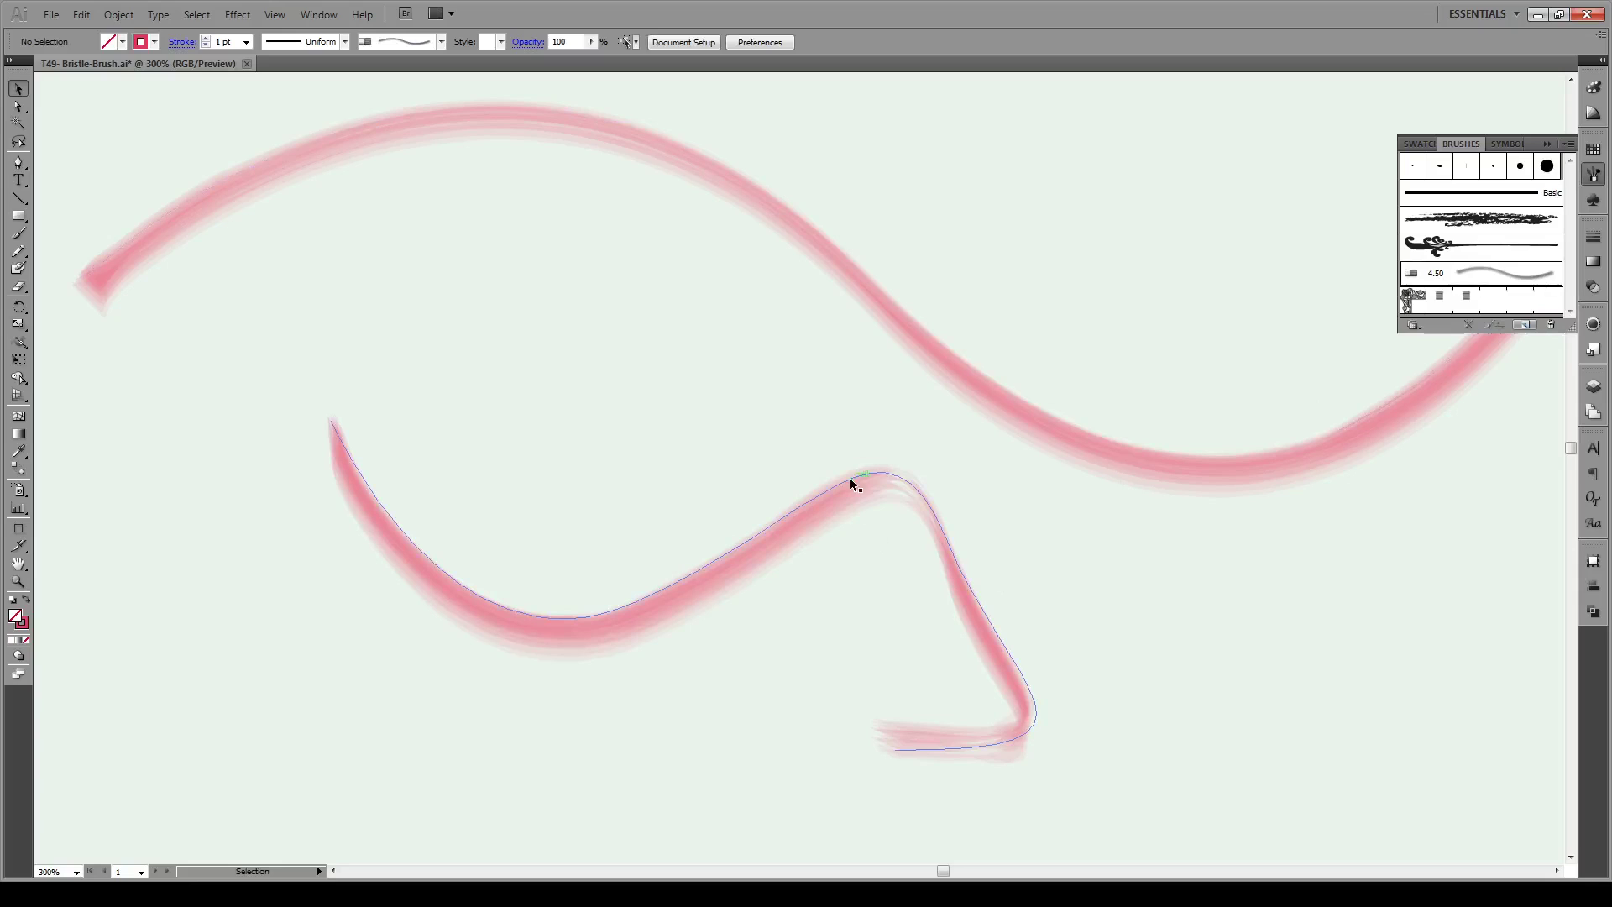
left_click(849, 483)
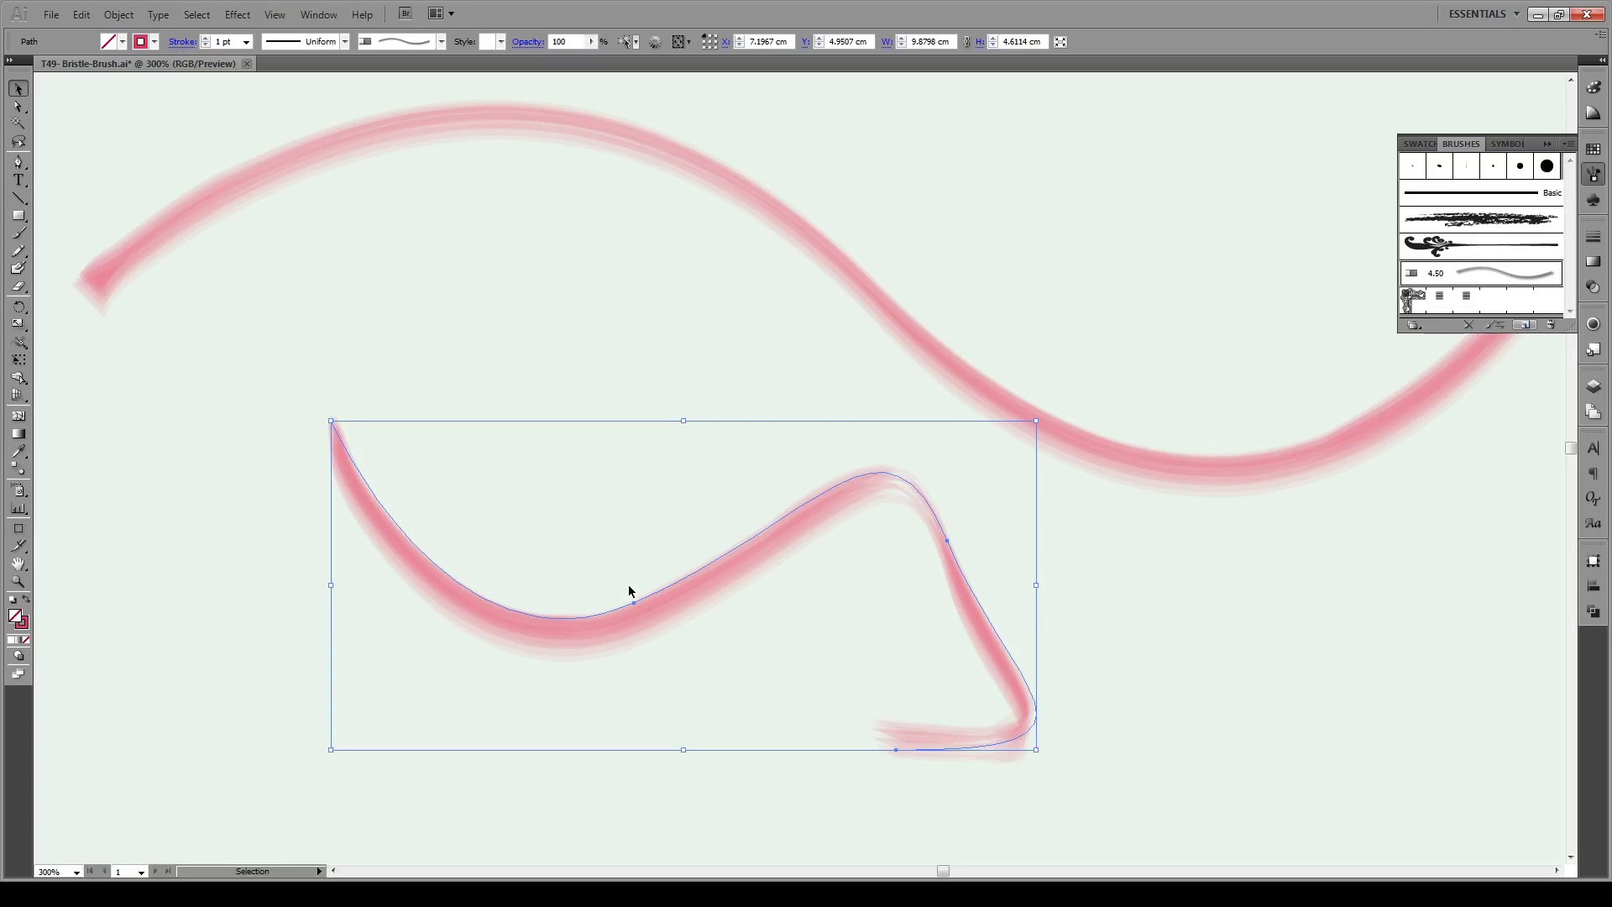
Try stroke weights 0.25 pt, 20 pt and 6 pt on the new curve, ending at 1 pt
left_click(246, 41)
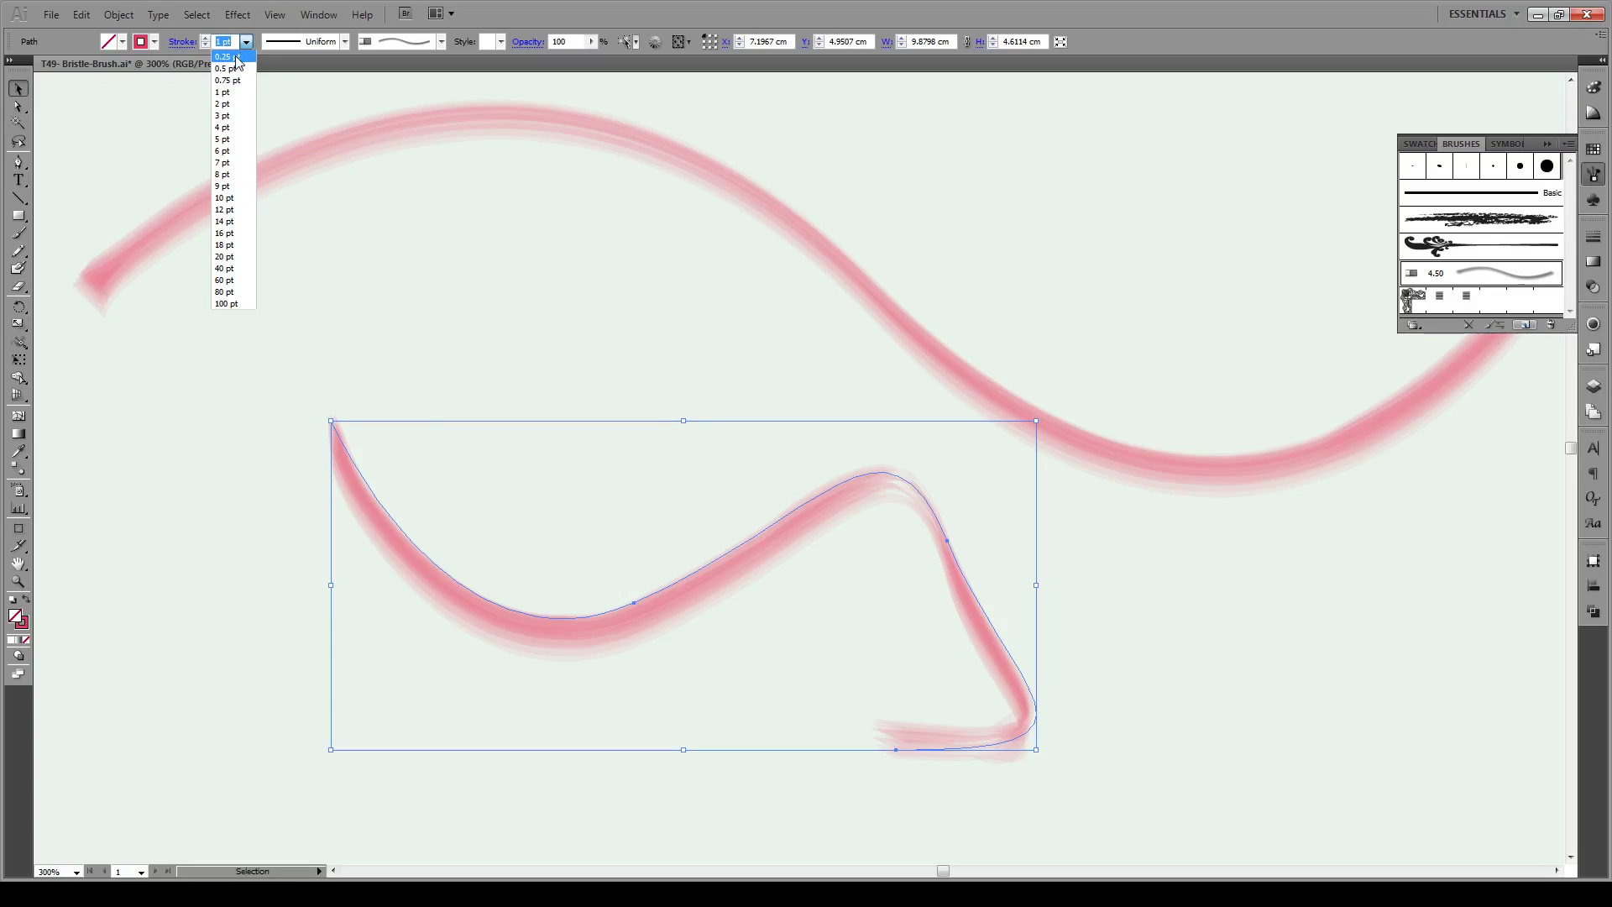
left_click(227, 56)
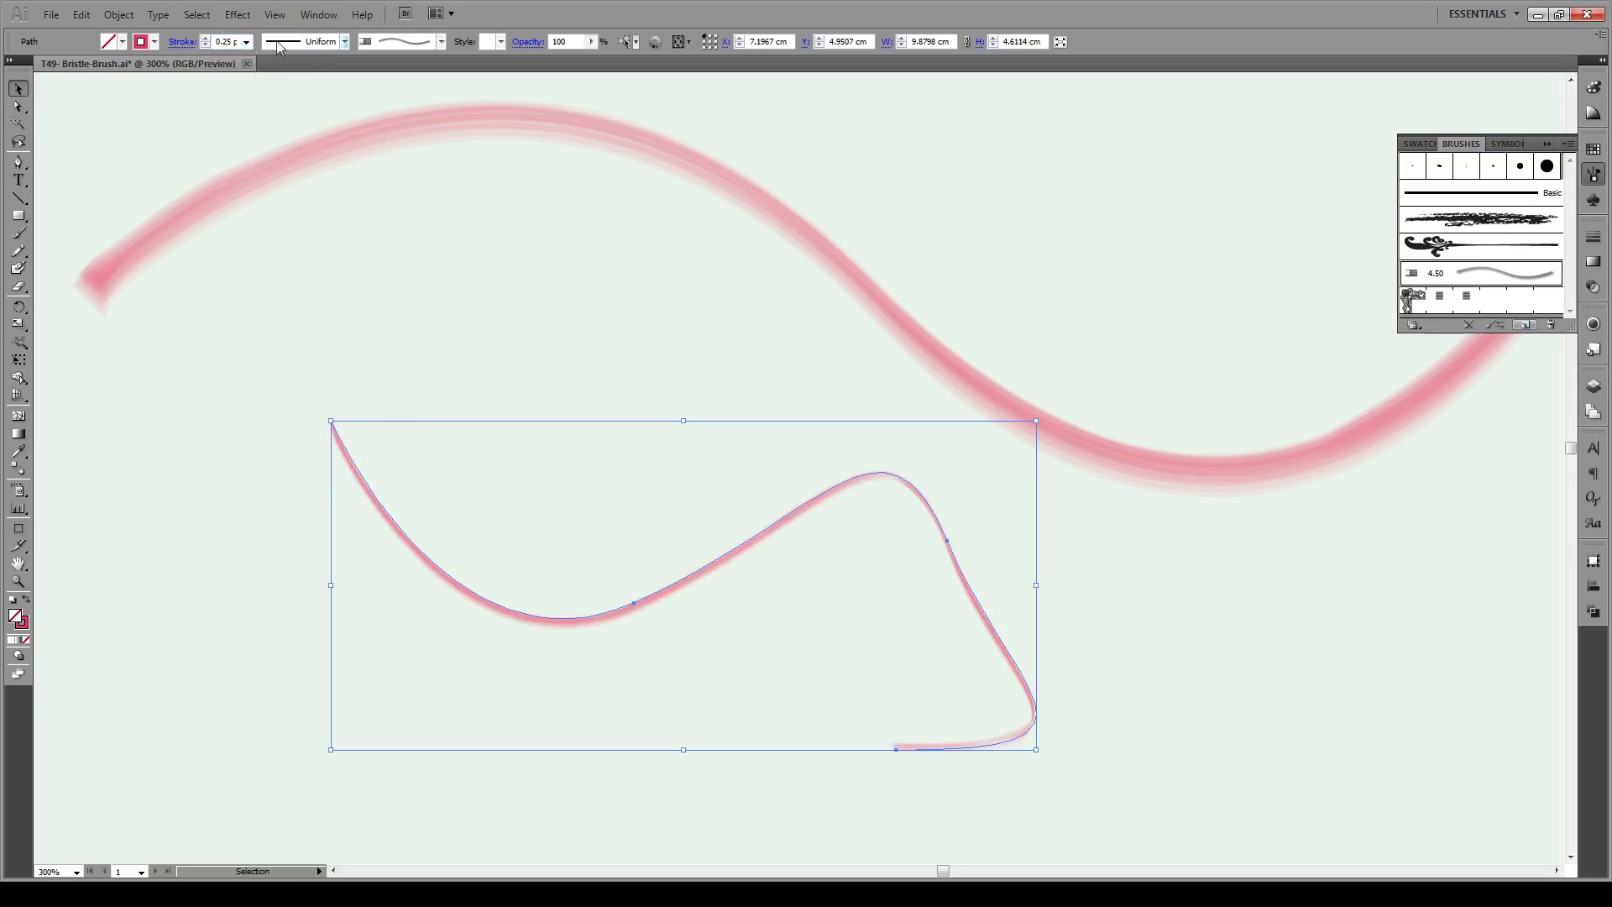
left_click(246, 42)
left_click(249, 256)
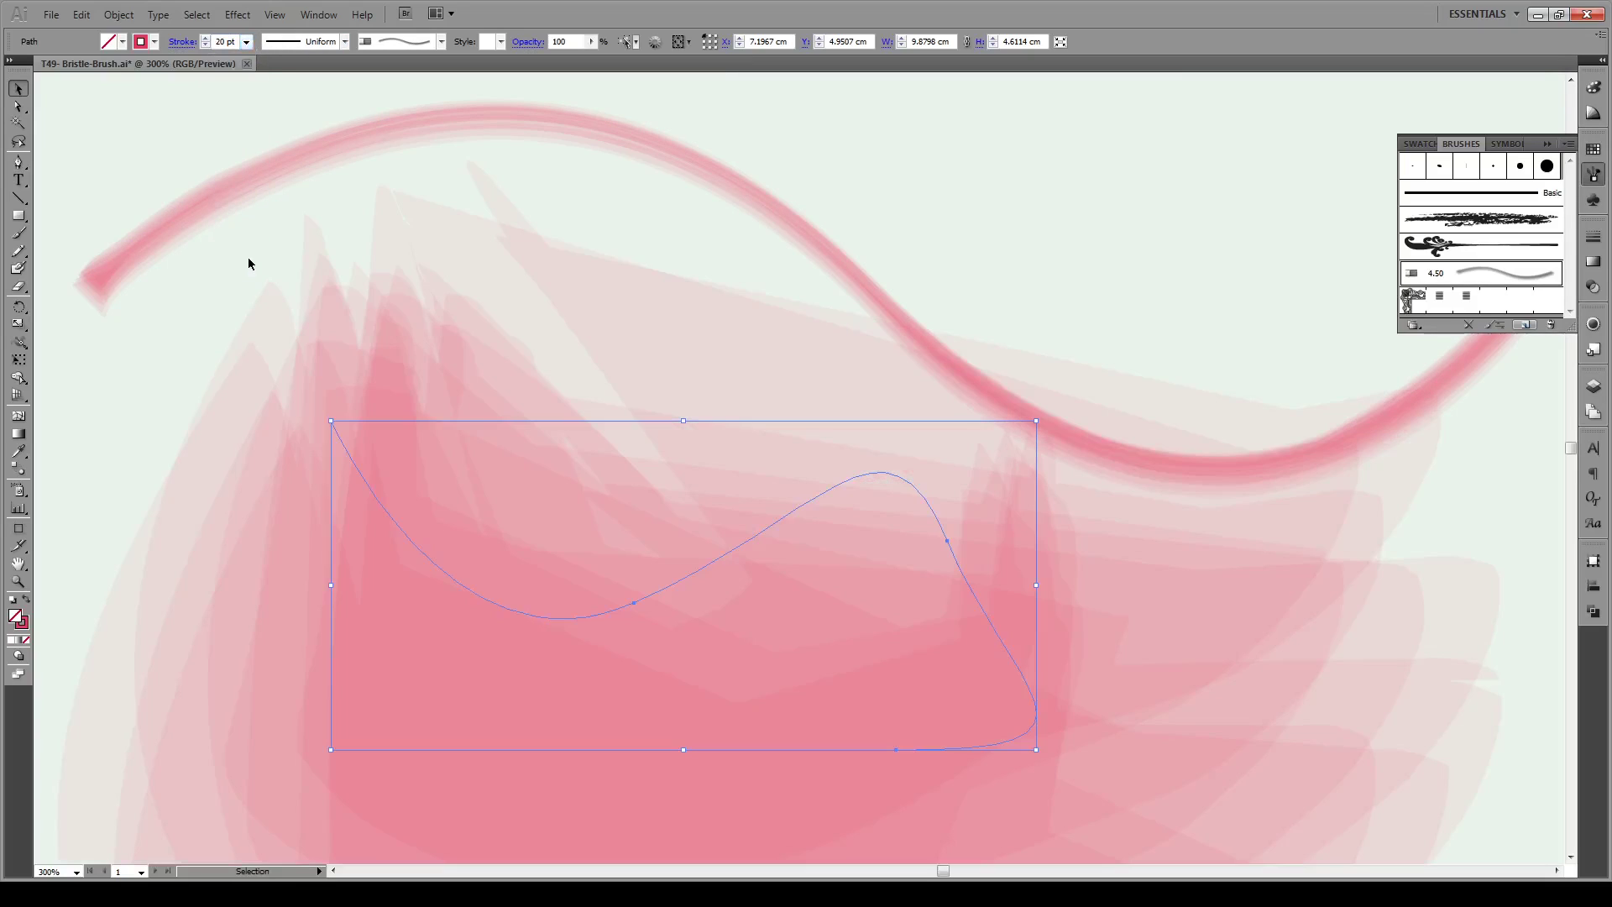
left_click(246, 42)
left_click(241, 152)
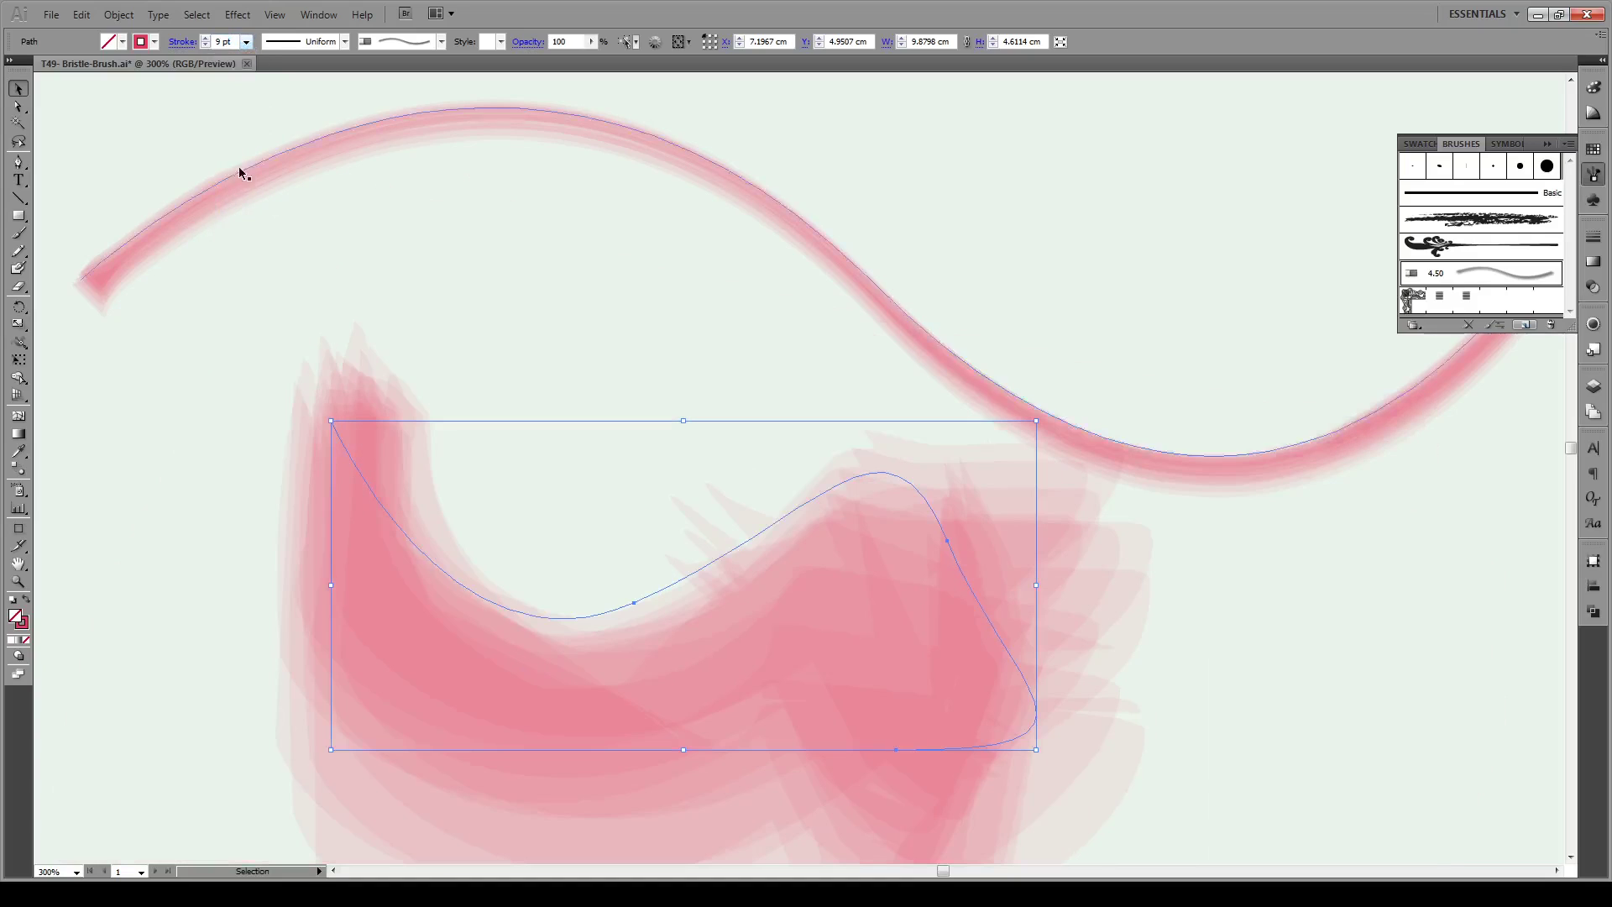
left_click(246, 42)
left_click(223, 92)
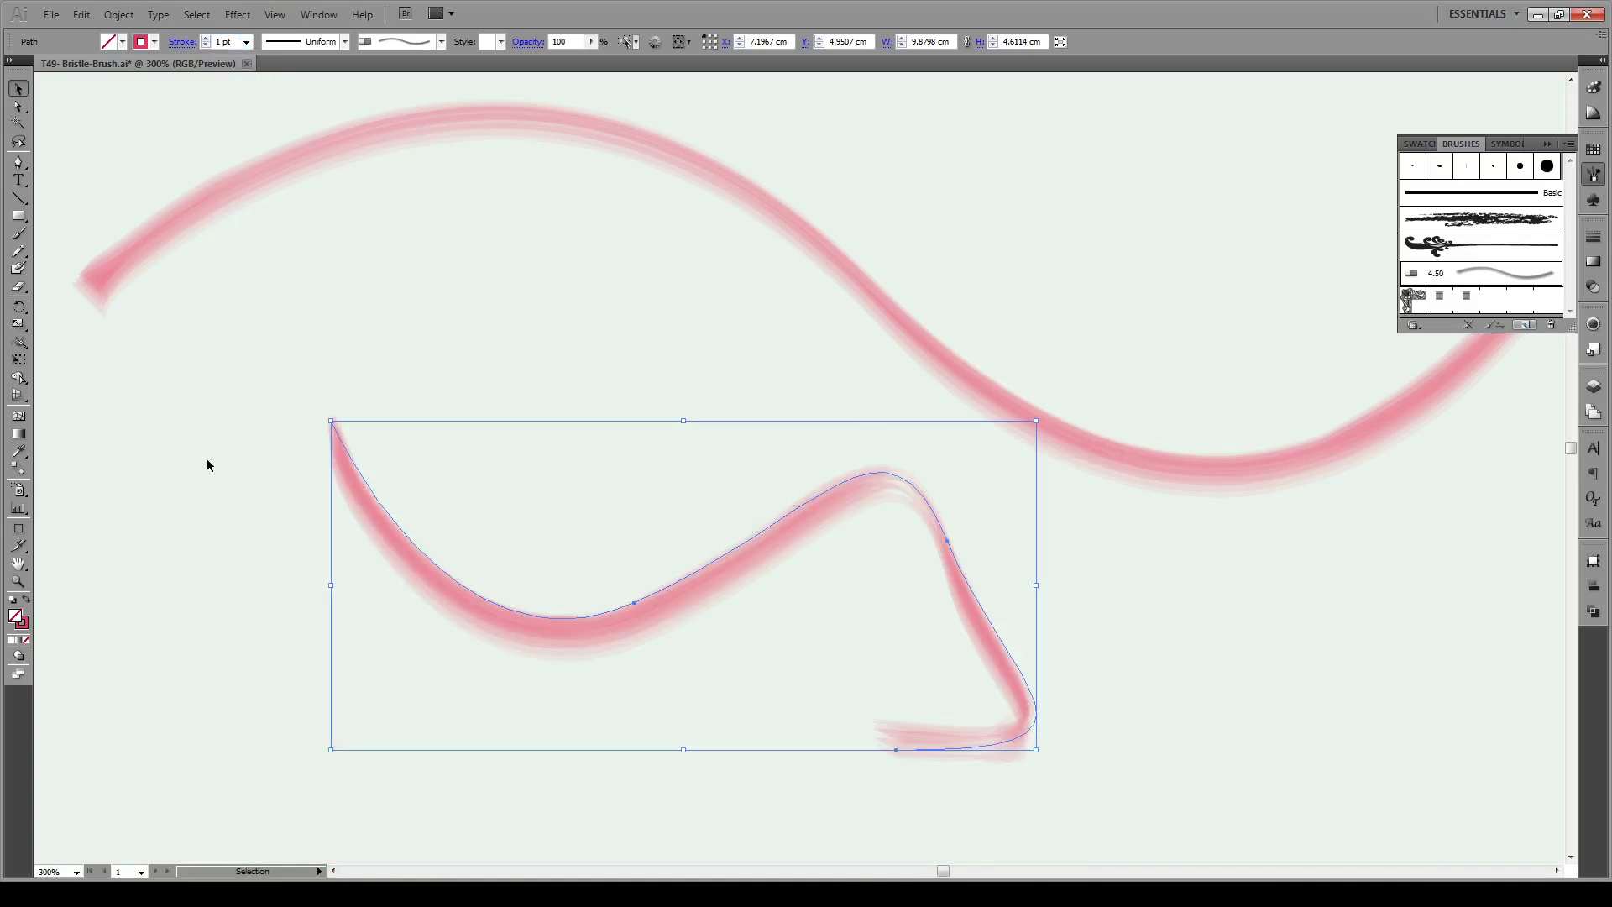
Change the curve's stroke colour to bright cyan in the Color Picker
double_click(24, 625)
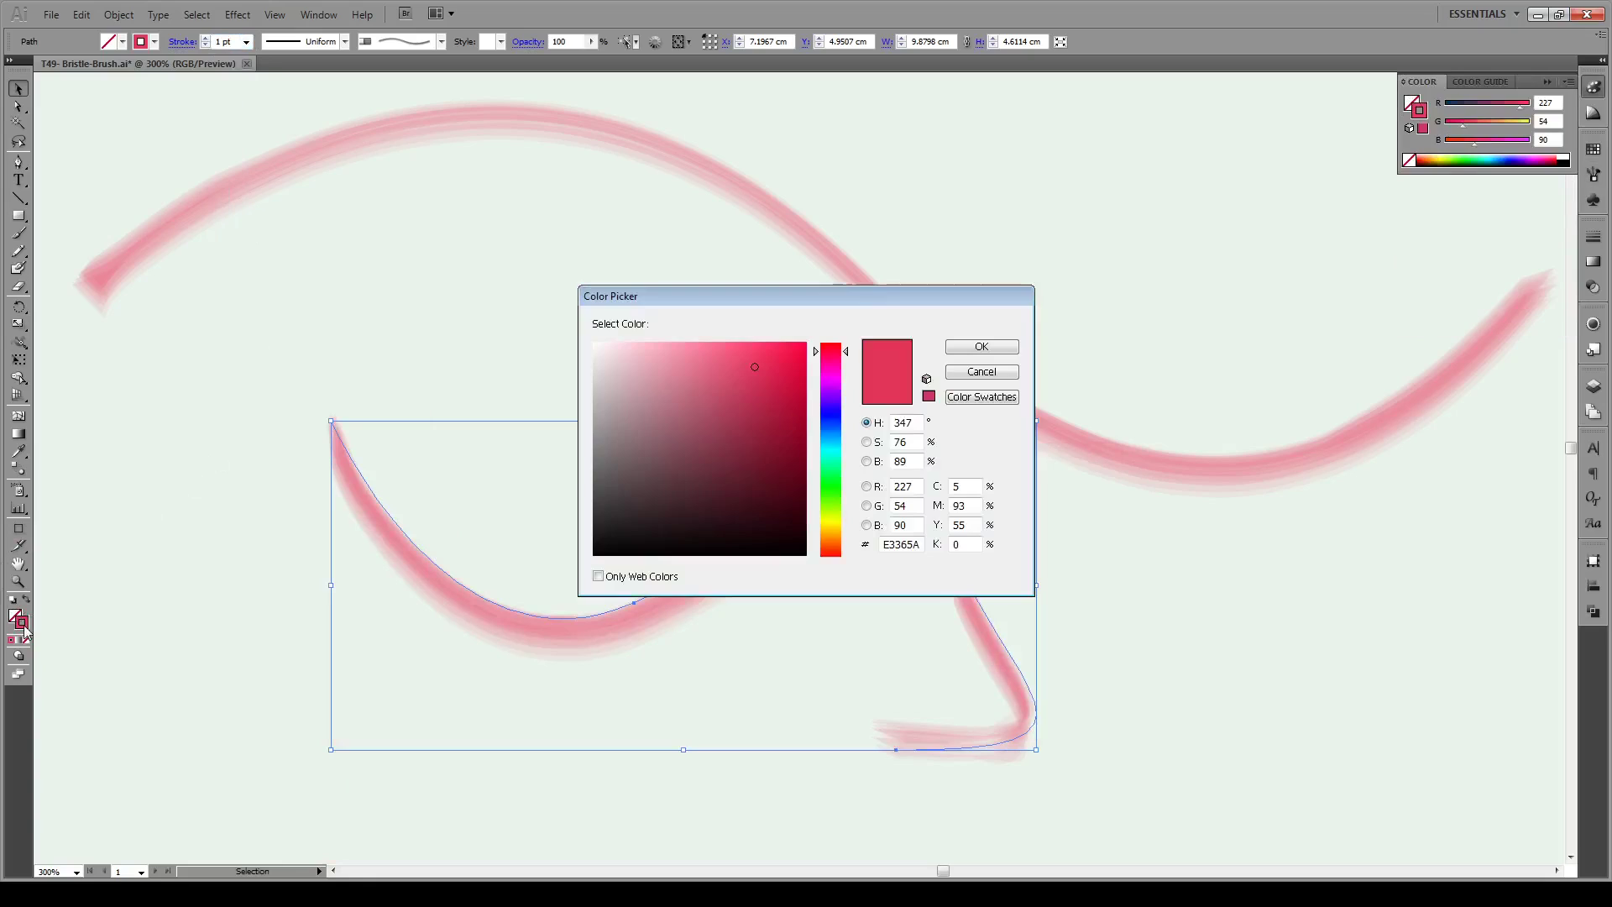
left_click(730, 433)
mouse_move(833, 470)
left_mouse_down()
mouse_move(832, 420)
mouse_move(831, 448)
left_mouse_up()
left_click(783, 359)
left_click(974, 346)
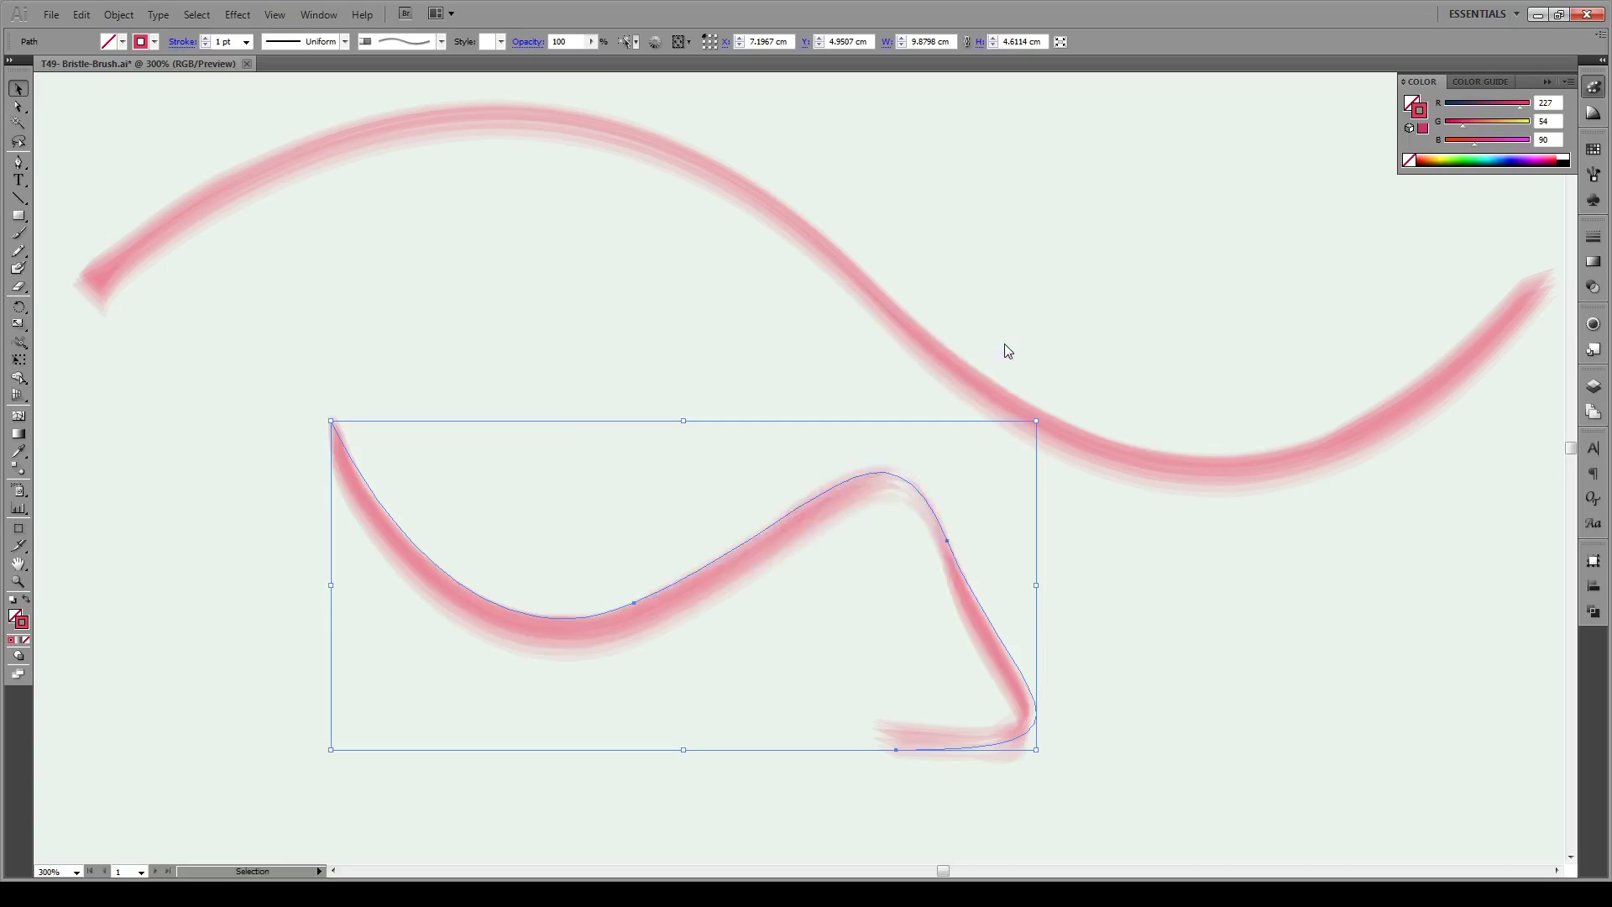
left_click(634, 373)
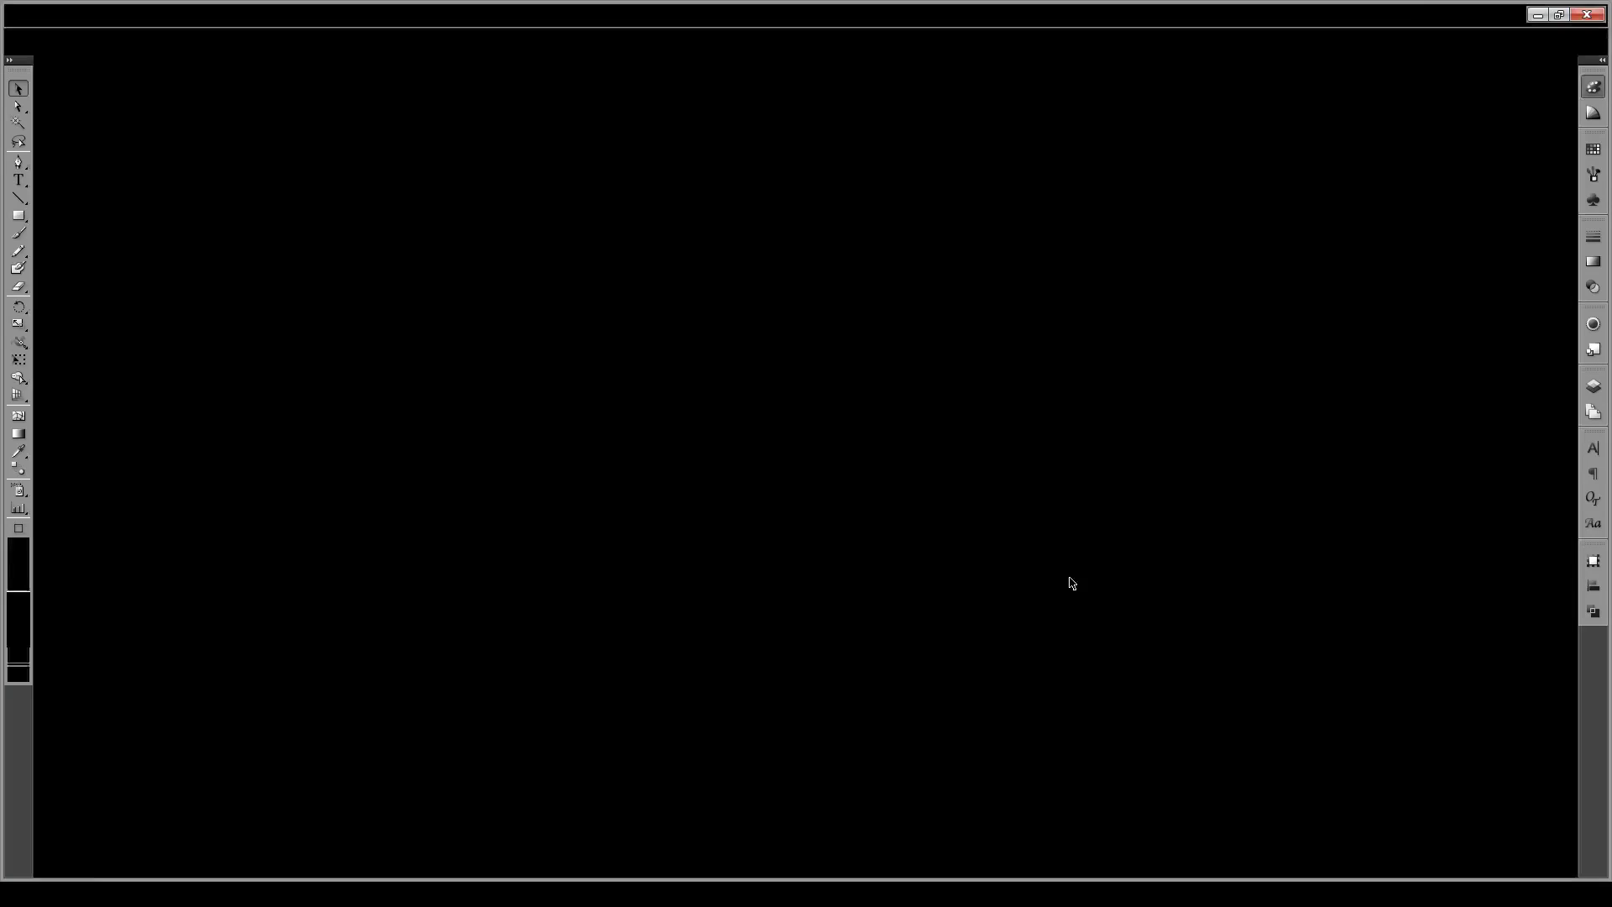